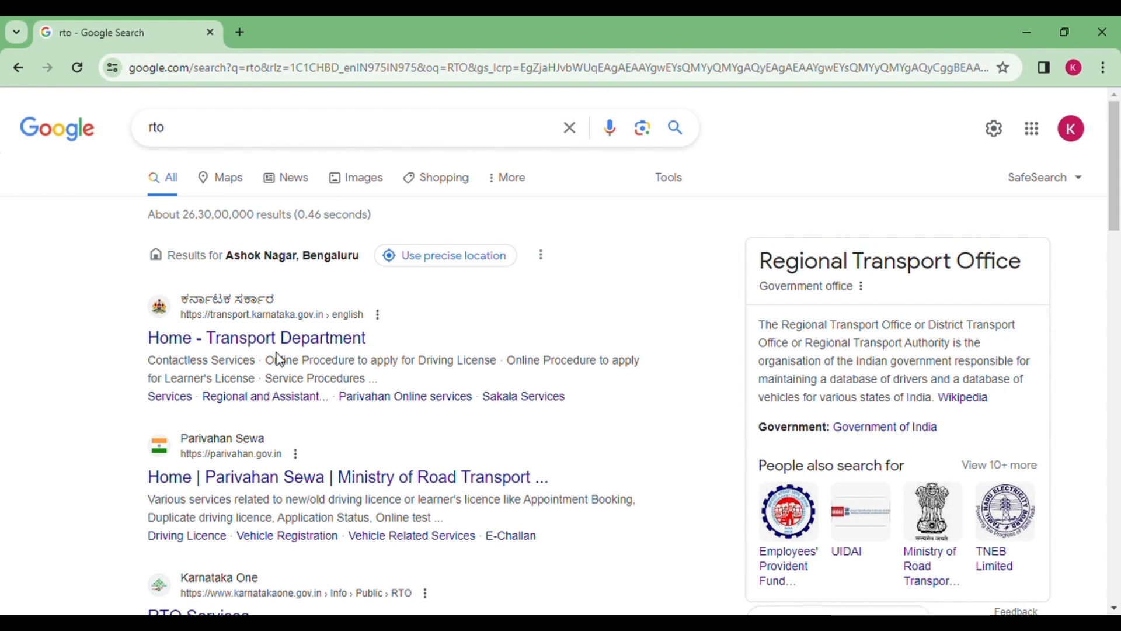
Open the Karnataka Transport Department site and follow its 'Click here for HSRP booking' link
{"action": "left_click", "coordinate": [283, 349]}
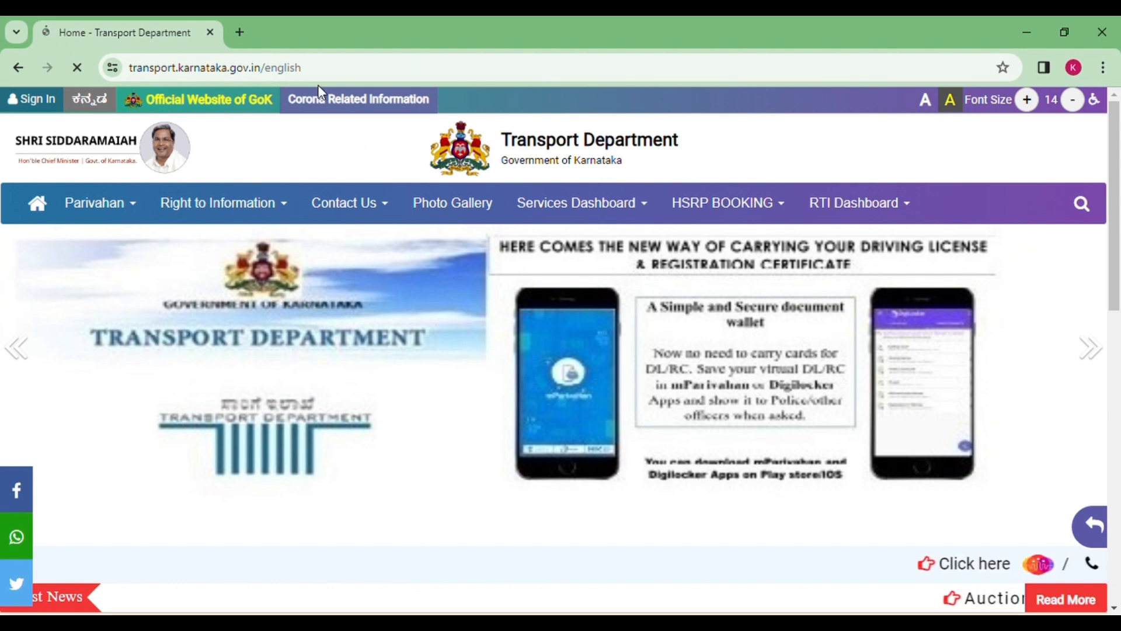
{"action": "left_click", "coordinate": [349, 203]}
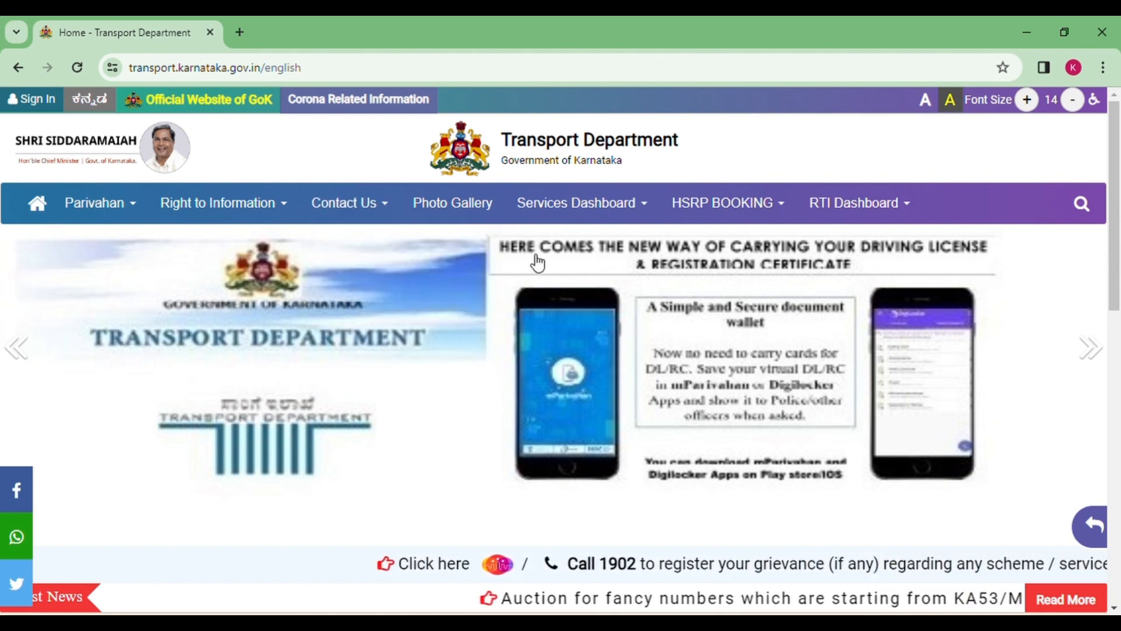
{"action": "left_click", "coordinate": [744, 216]}
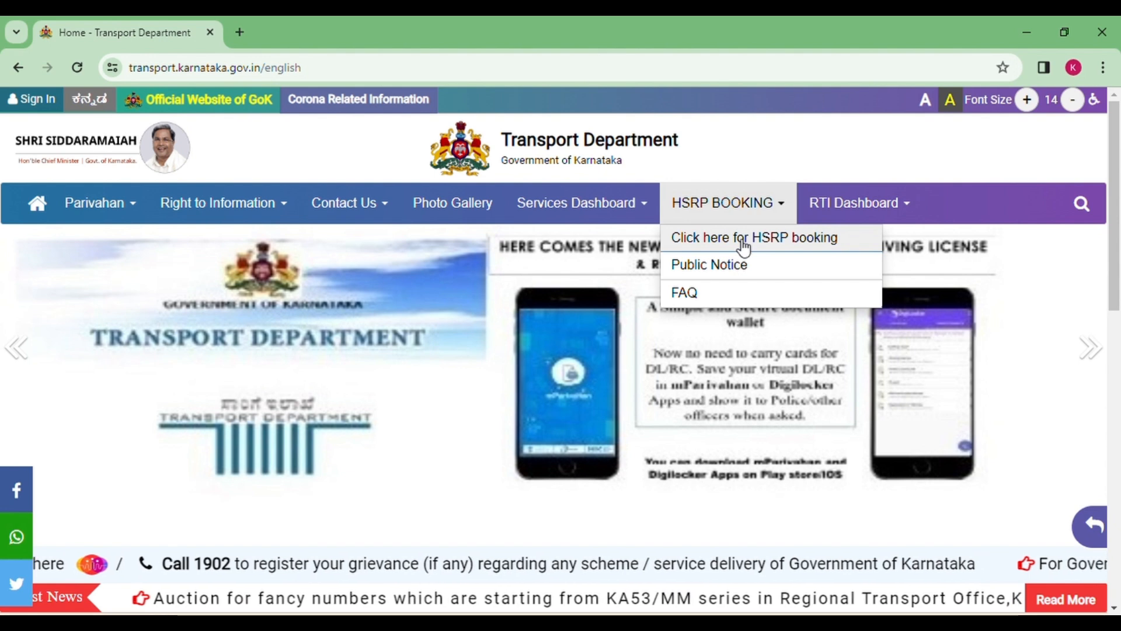
{"action": "left_click", "coordinate": [744, 240]}
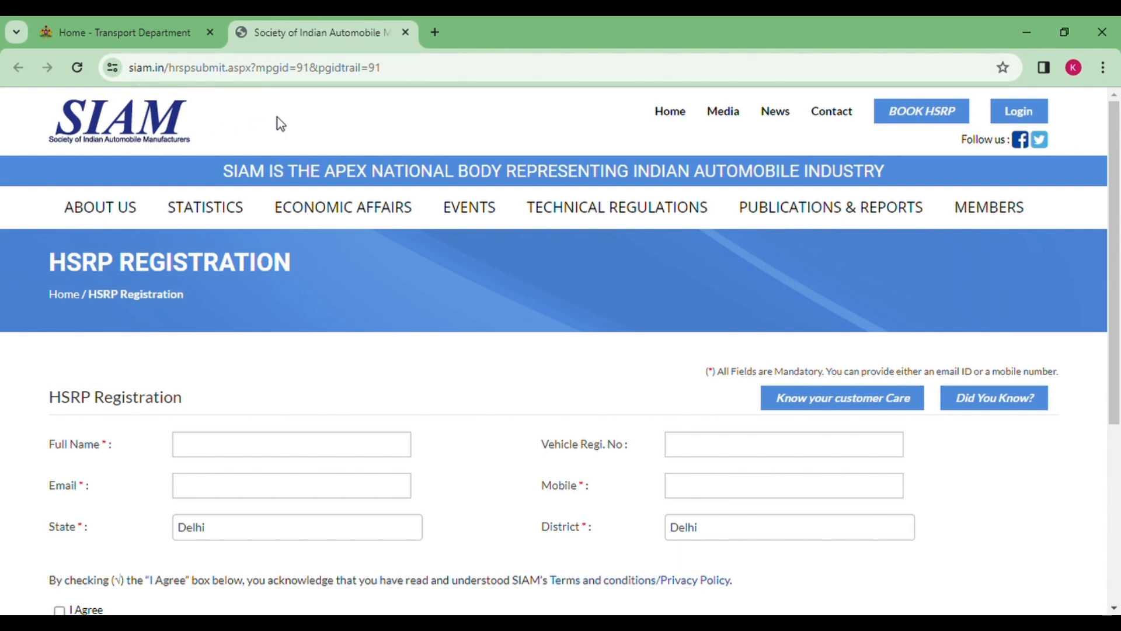
Enter the owner's full name and e-mail address in the SIAM registration form
{"action": "scroll", "coordinate": [233, 465], "scroll_direction": "down", "scroll_amount": 3}
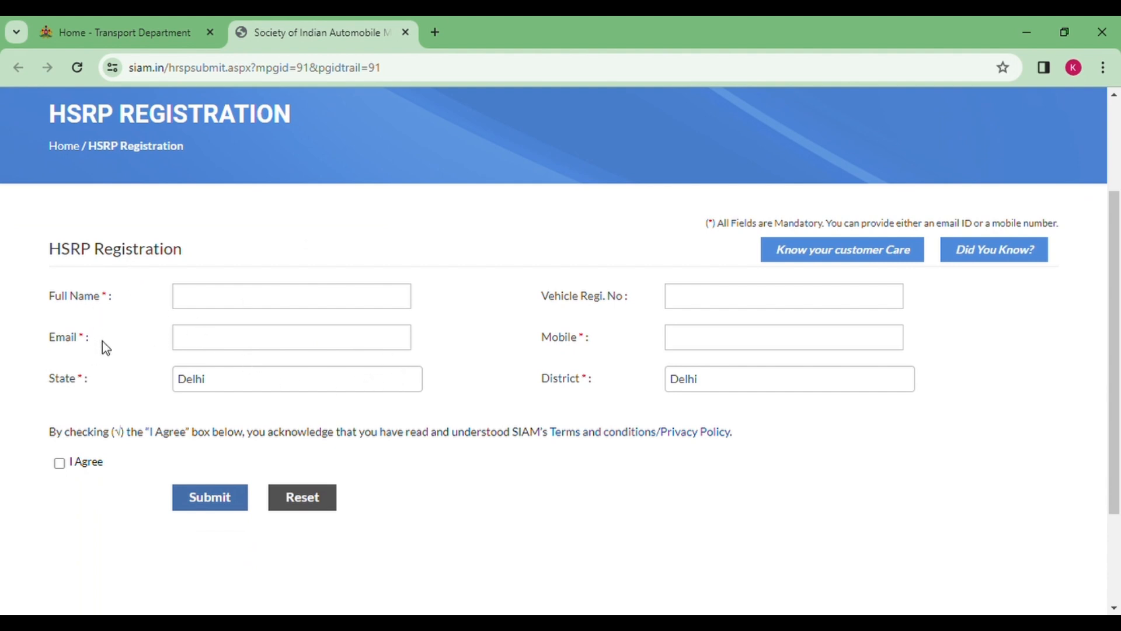
{"action": "left_click", "coordinate": [279, 299]}
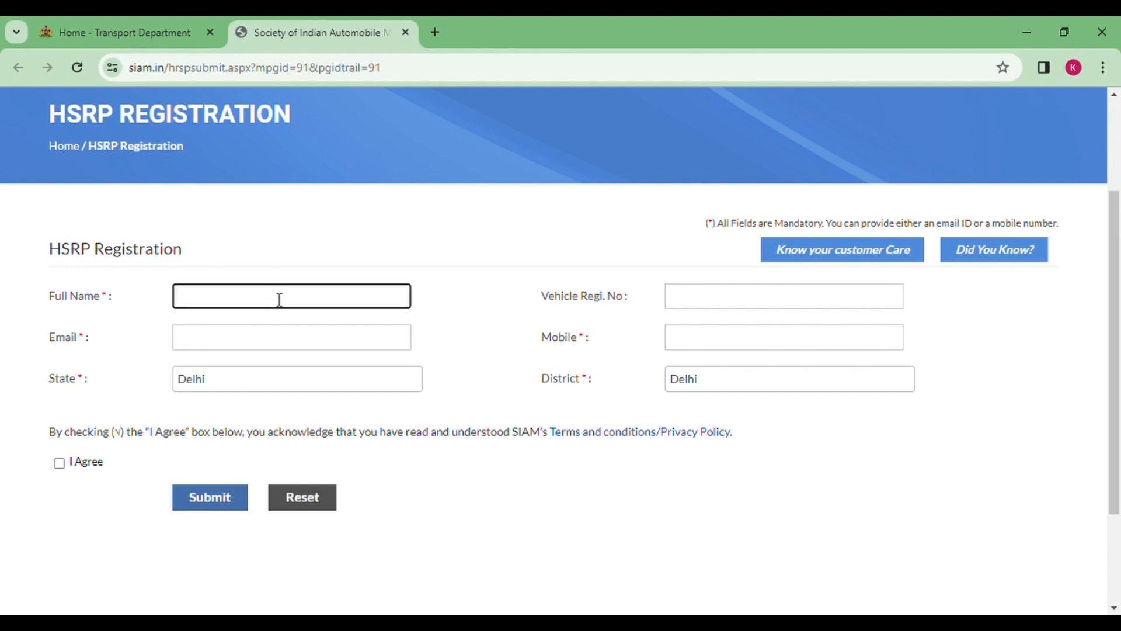
{"action": "type", "text": "RAM"}
{"action": "left_click", "coordinate": [269, 342]}
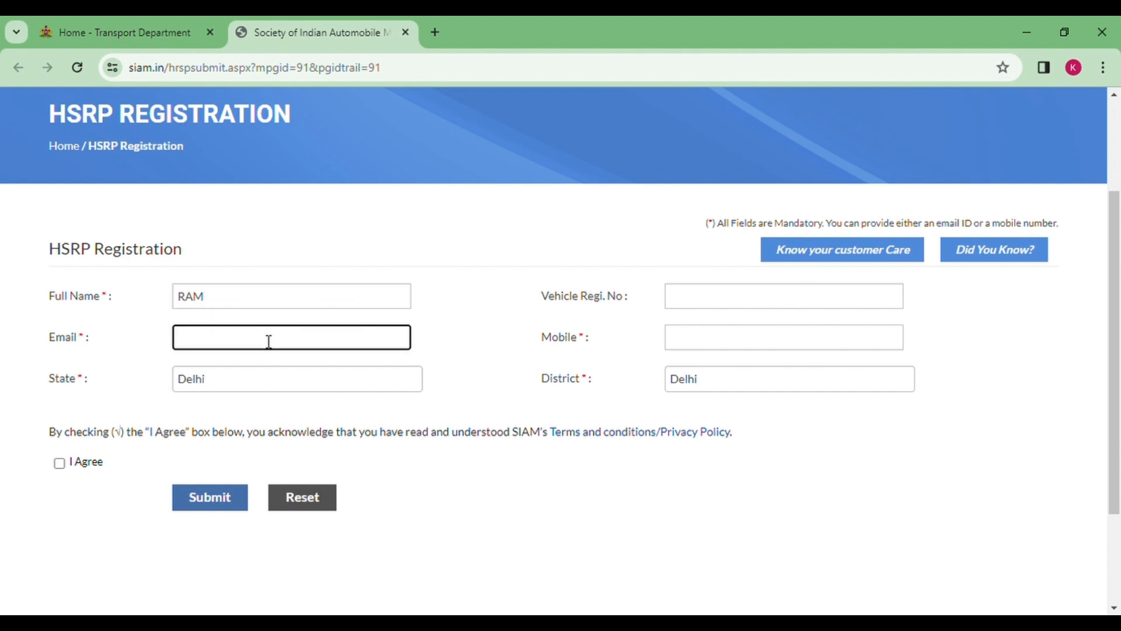
Set State to Karnataka and fill in the vehicle registration and mobile numbers
{"action": "left_click", "coordinate": [254, 386]}
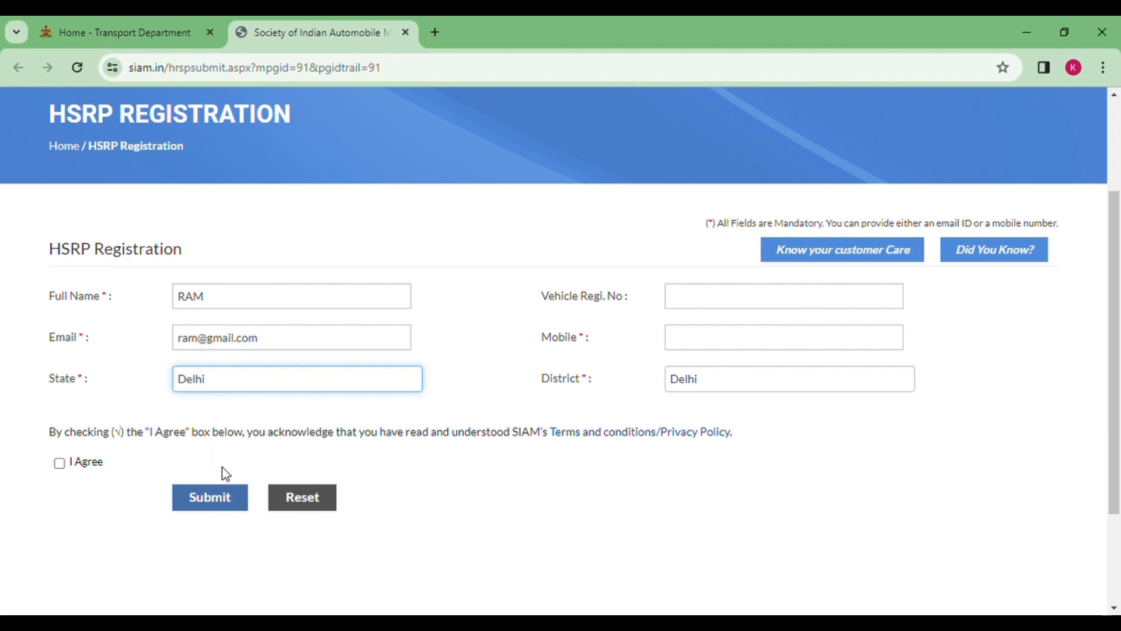
{"action": "key", "text": "k"}
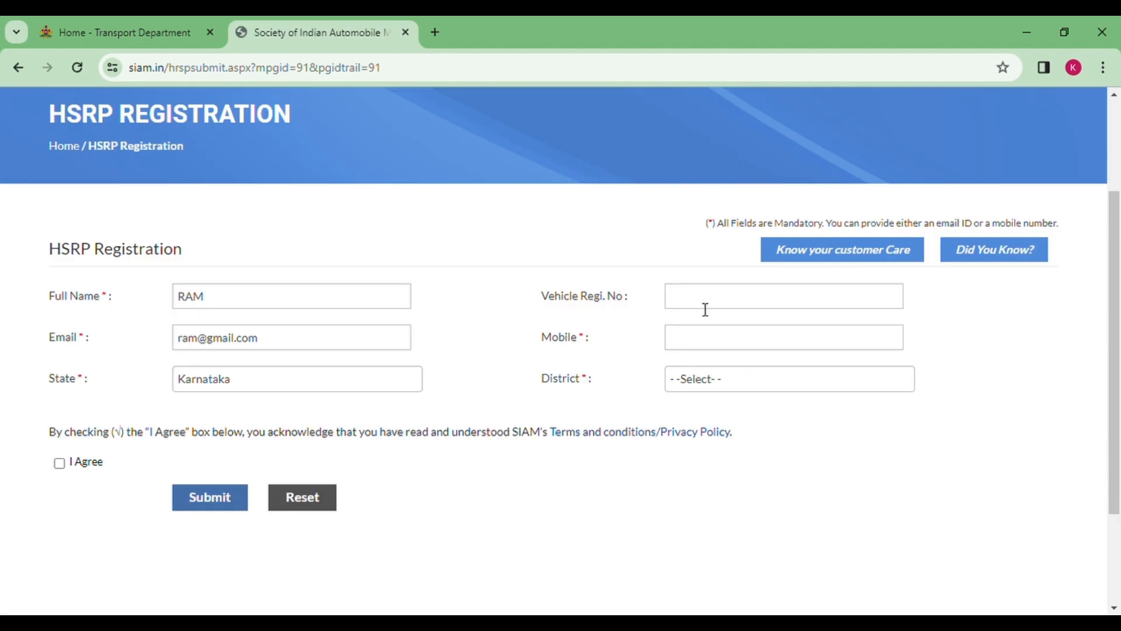
{"action": "left_click", "coordinate": [705, 310]}
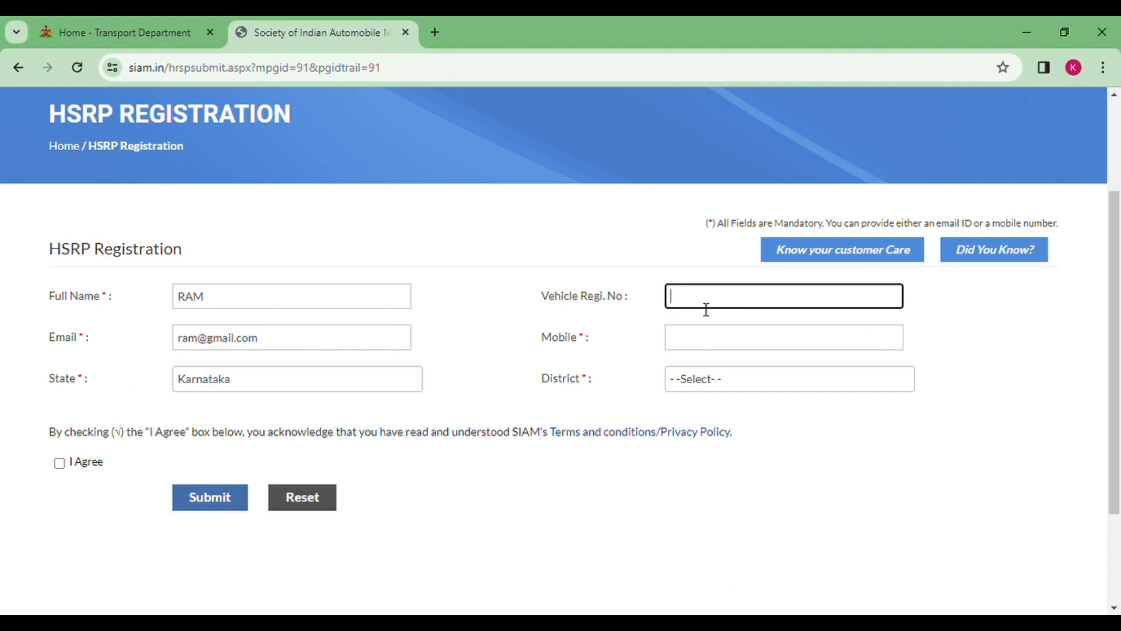
{"action": "left_click", "coordinate": [725, 348]}
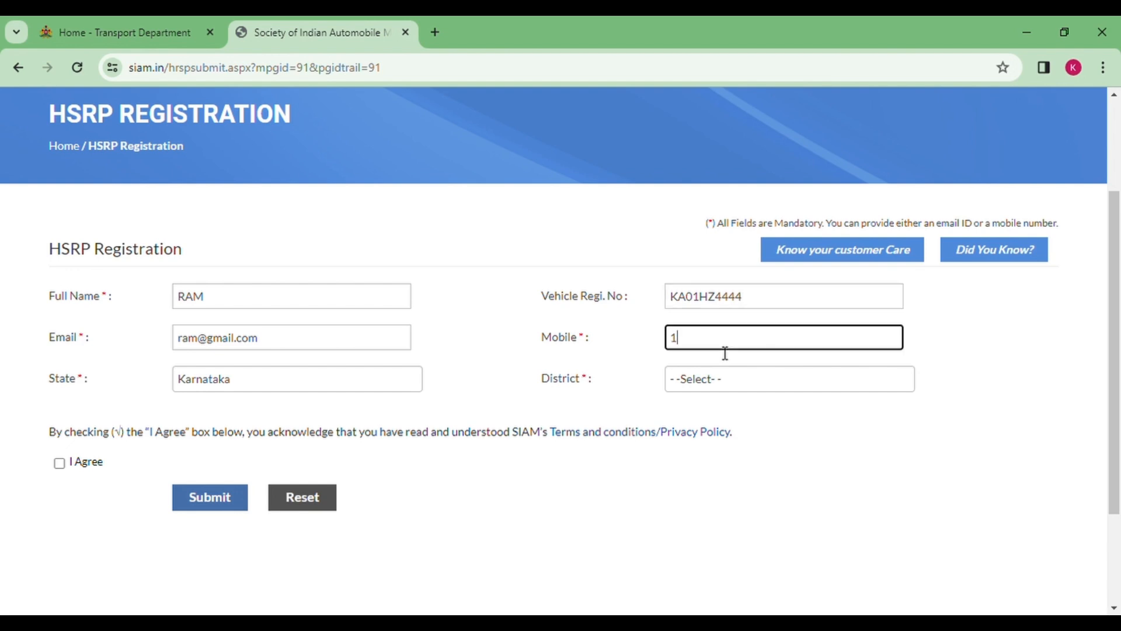
{"action": "type", "text": "1234567890"}
Choose district BANGALORE URBAN, accept the terms, and submit the form
{"action": "left_click", "coordinate": [719, 389]}
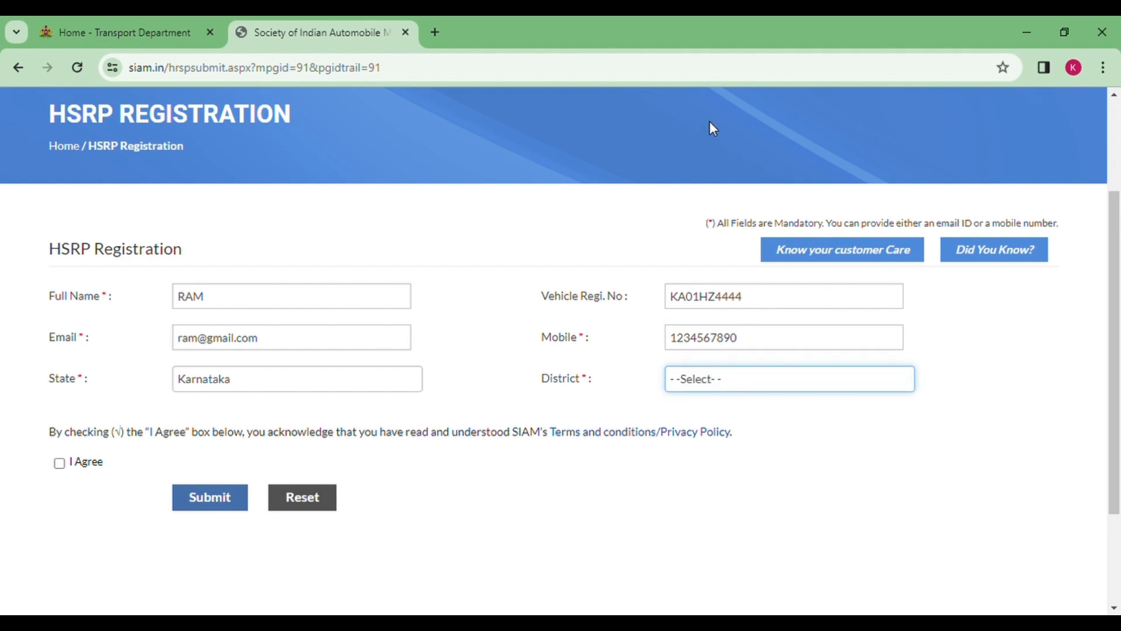
{"action": "key", "text": "Down"}
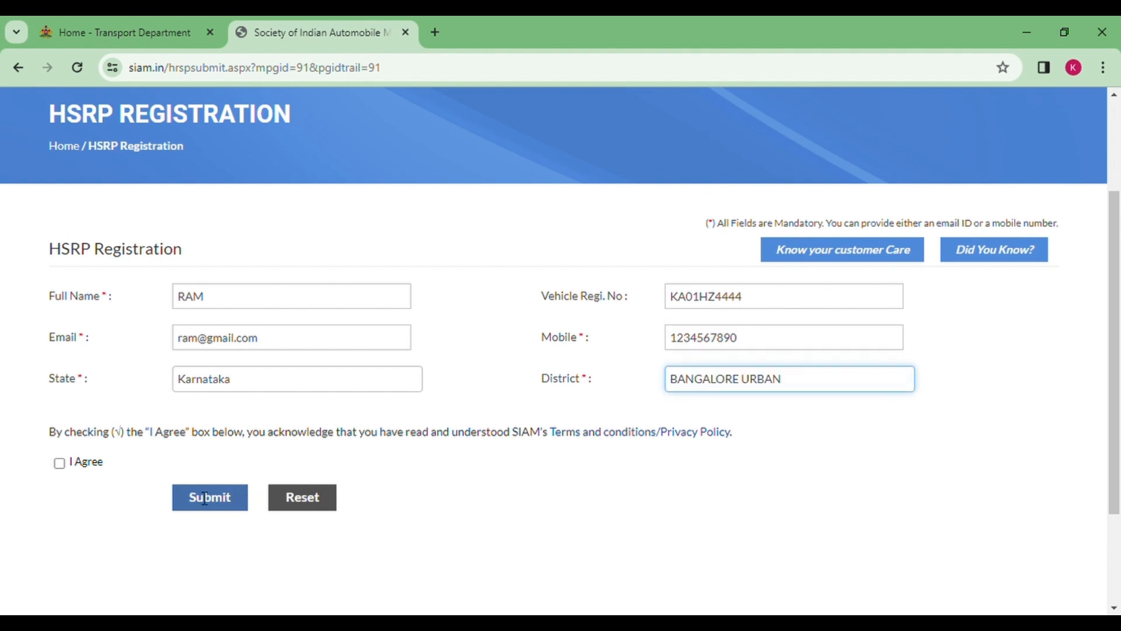
{"action": "left_click", "coordinate": [61, 464]}
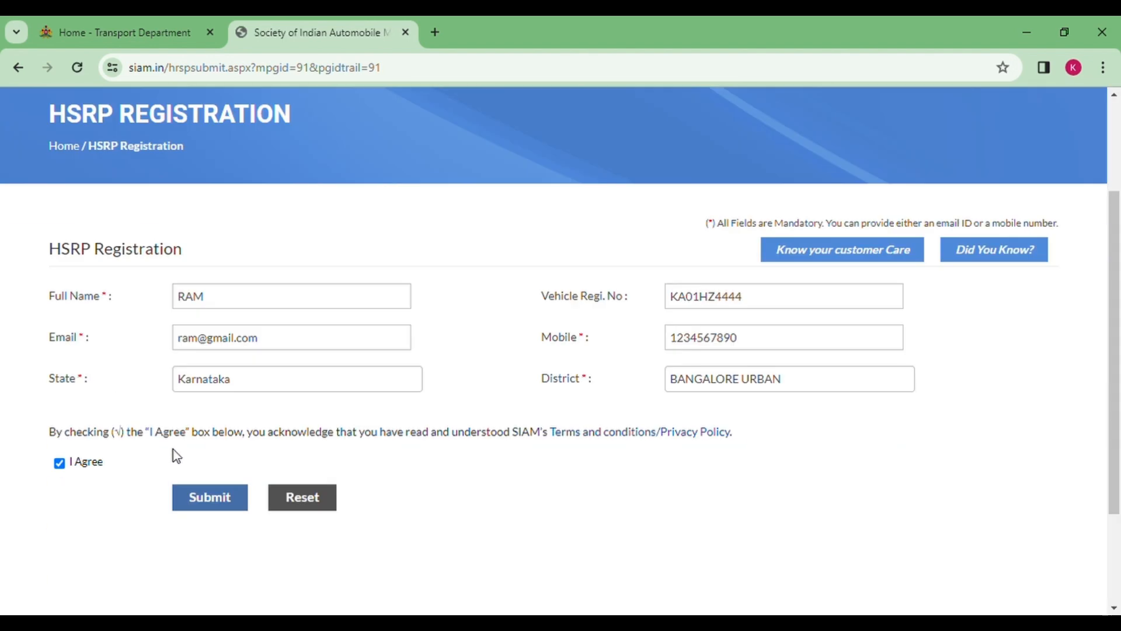
{"action": "left_click", "coordinate": [195, 498]}
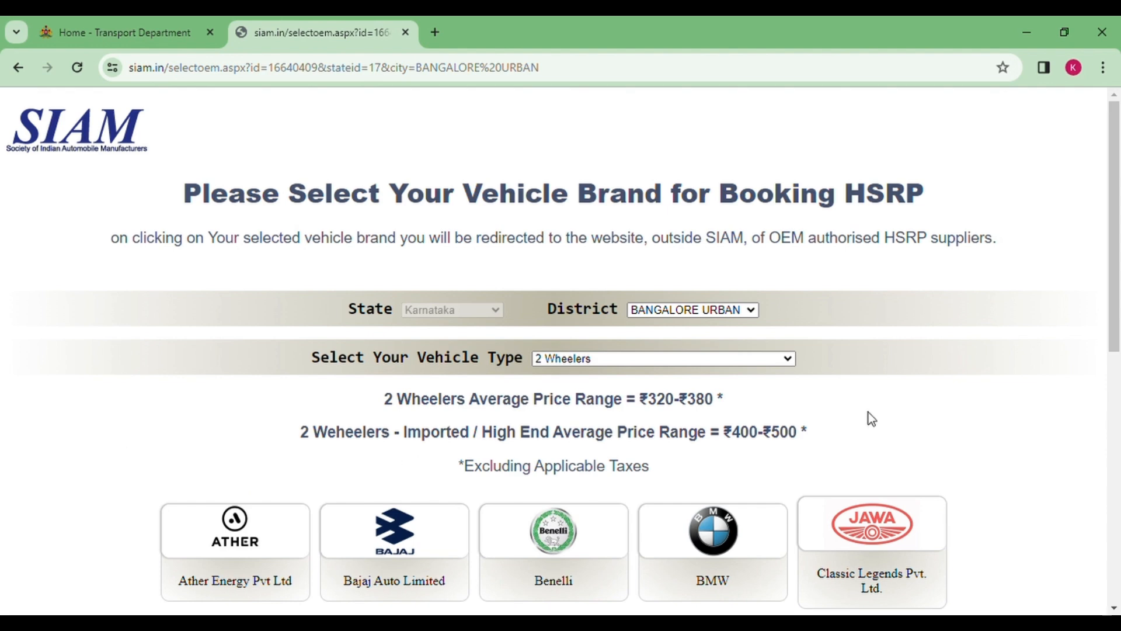
{"action": "scroll", "coordinate": [868, 412], "scroll_direction": "down", "scroll_amount": 3}
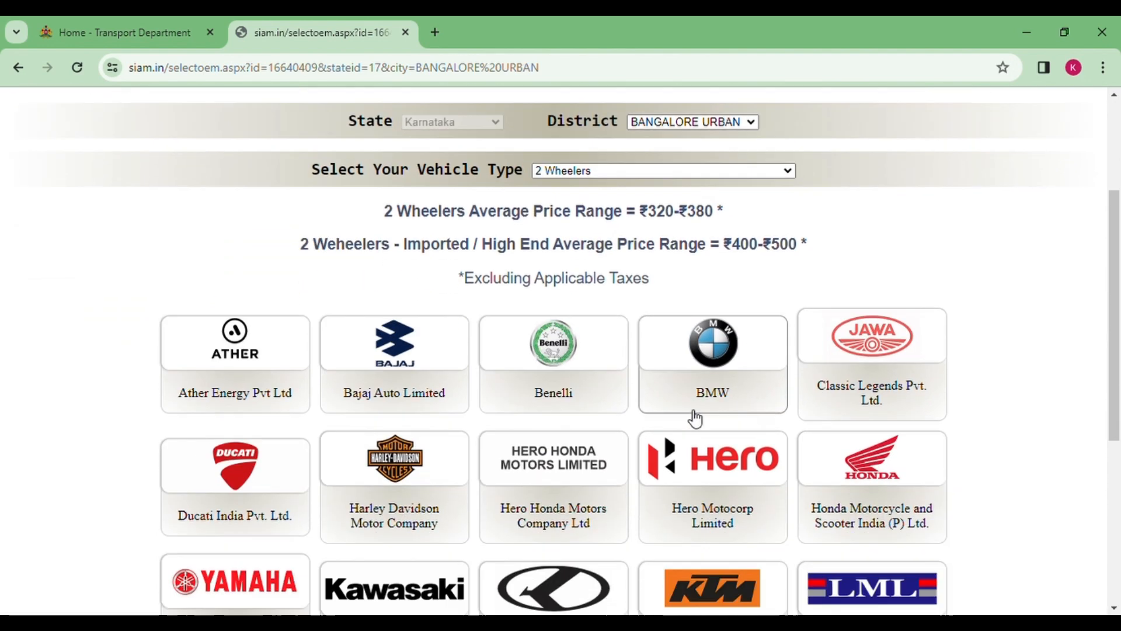
{"action": "scroll", "coordinate": [695, 419], "scroll_direction": "down", "scroll_amount": 3}
{"action": "scroll", "coordinate": [693, 420], "scroll_direction": "up", "scroll_amount": 6}
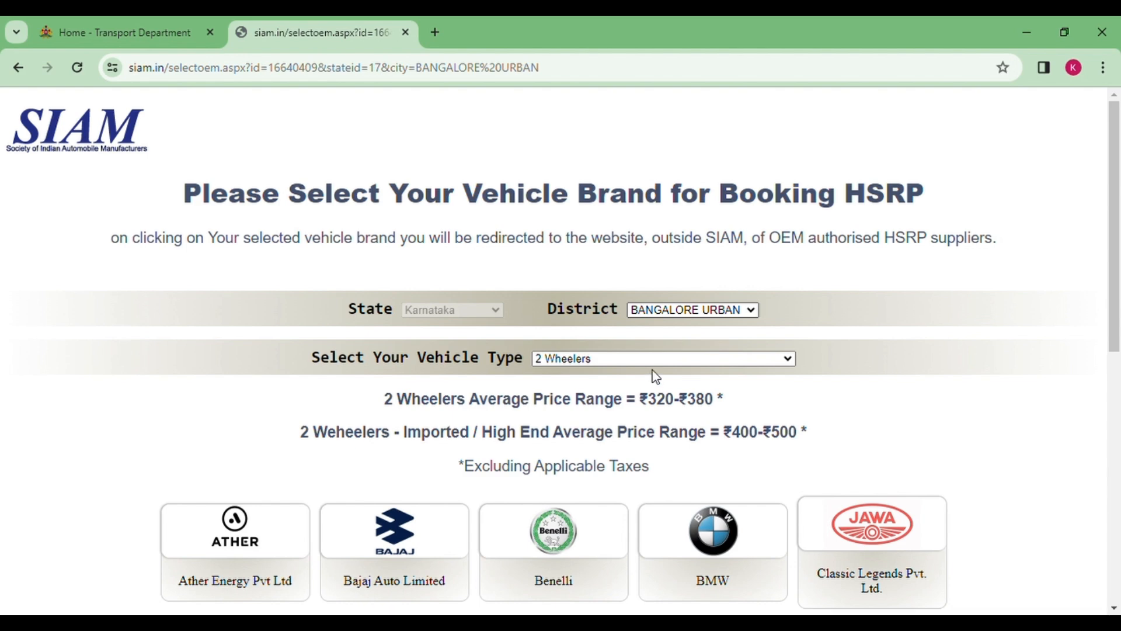
{"action": "scroll", "coordinate": [584, 380], "scroll_direction": "down", "scroll_amount": 1}
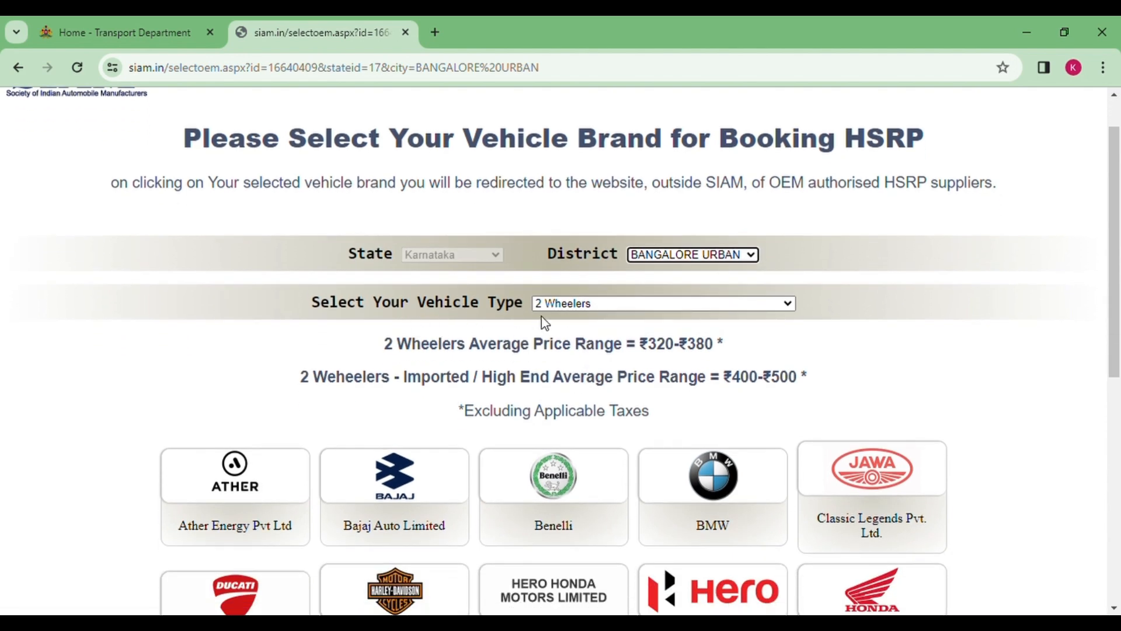
{"action": "left_click", "coordinate": [611, 309]}
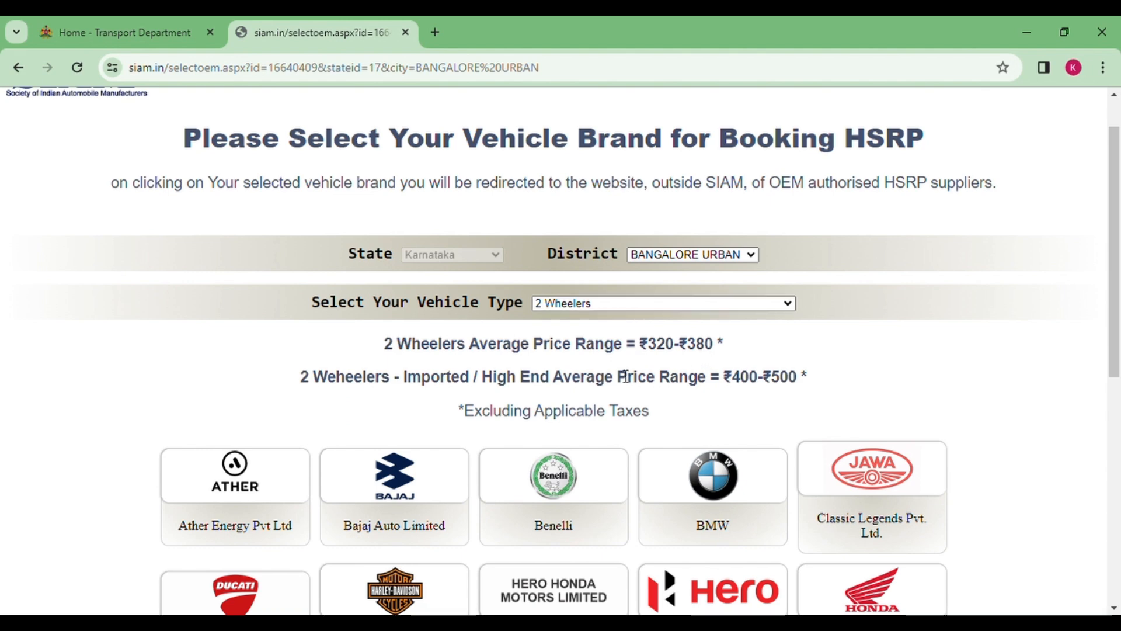
{"action": "left_click", "coordinate": [599, 347]}
{"action": "scroll", "coordinate": [548, 368], "scroll_direction": "down", "scroll_amount": 5}
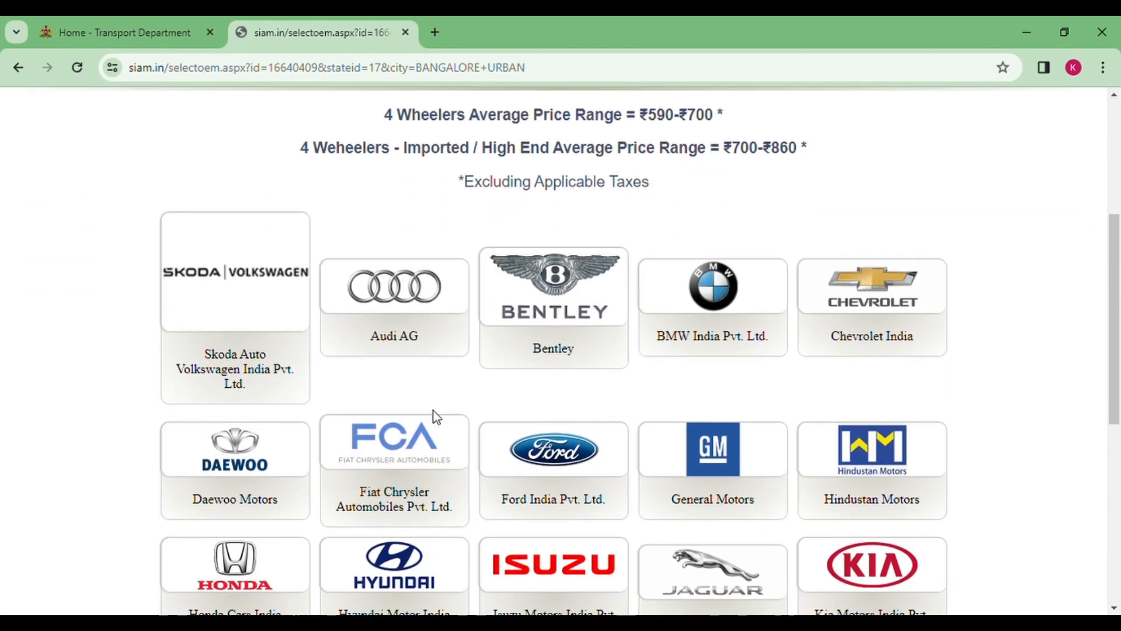
{"action": "scroll", "coordinate": [435, 416], "scroll_direction": "down", "scroll_amount": 3}
{"action": "scroll", "coordinate": [611, 440], "scroll_direction": "down", "scroll_amount": 5}
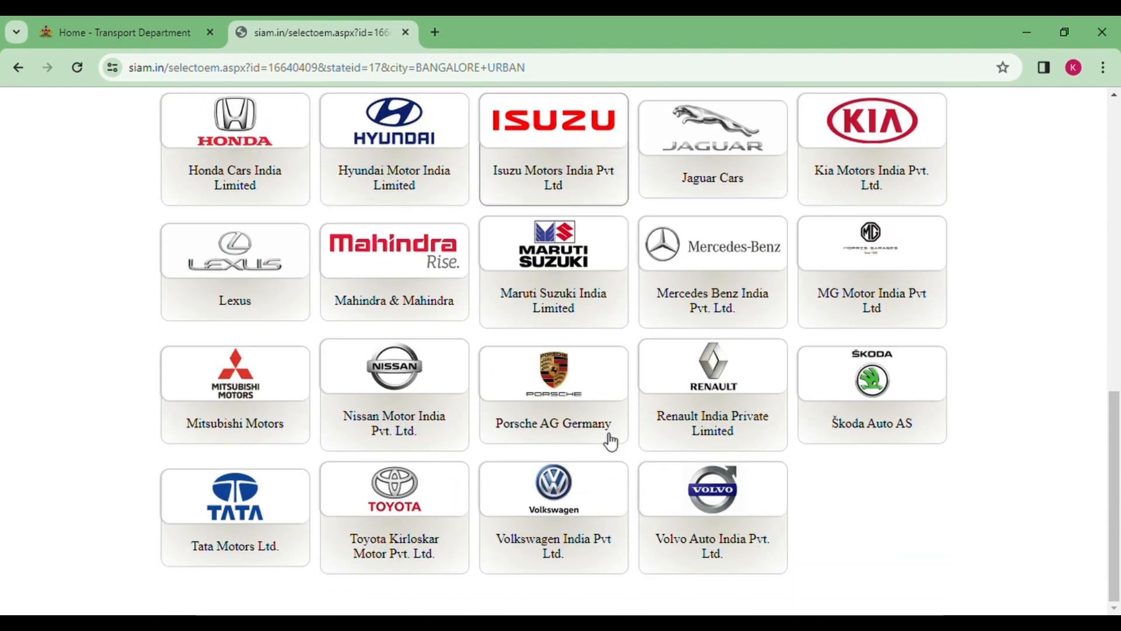
{"action": "scroll", "coordinate": [610, 442], "scroll_direction": "up", "scroll_amount": 10}
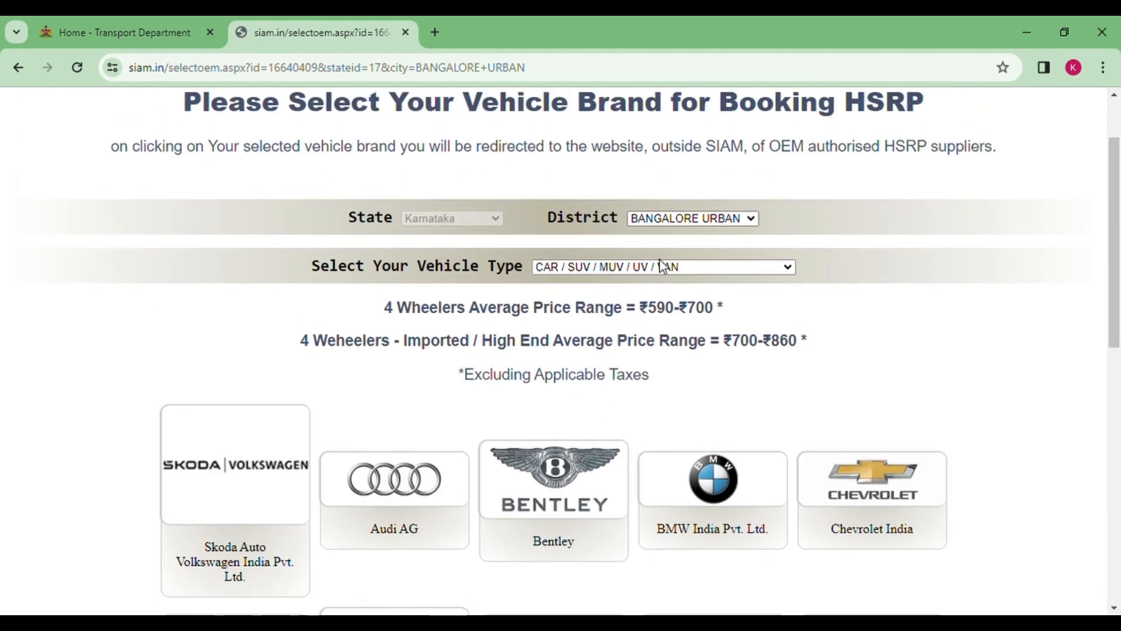
{"action": "left_click", "coordinate": [635, 286]}
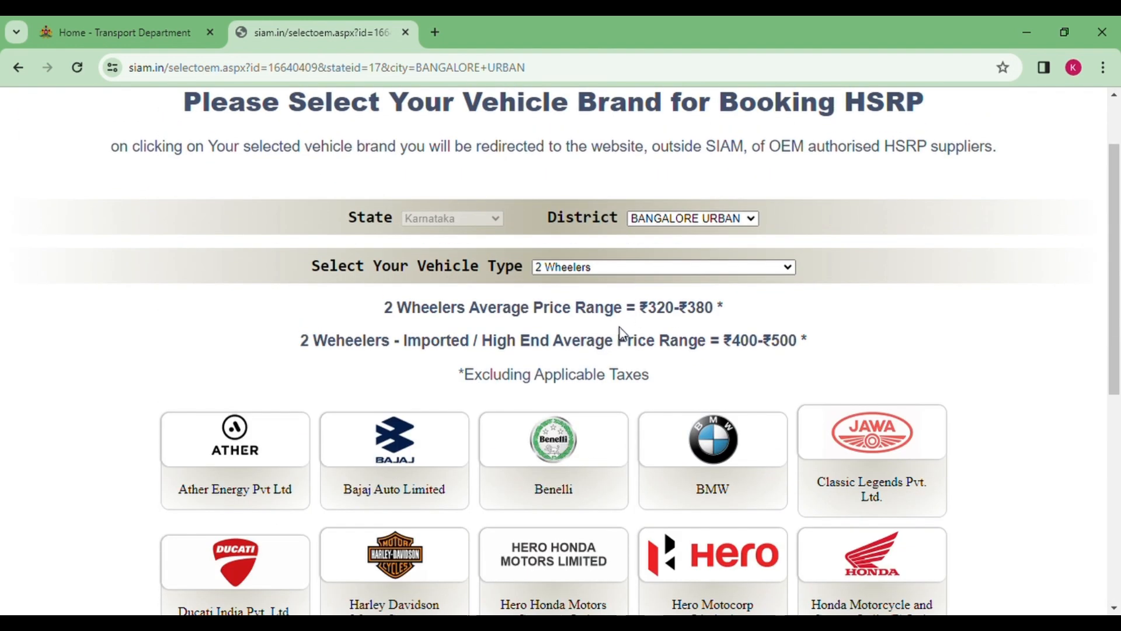
{"action": "scroll", "coordinate": [619, 355], "scroll_direction": "down", "scroll_amount": 3}
{"action": "scroll", "coordinate": [590, 417], "scroll_direction": "down", "scroll_amount": 3}
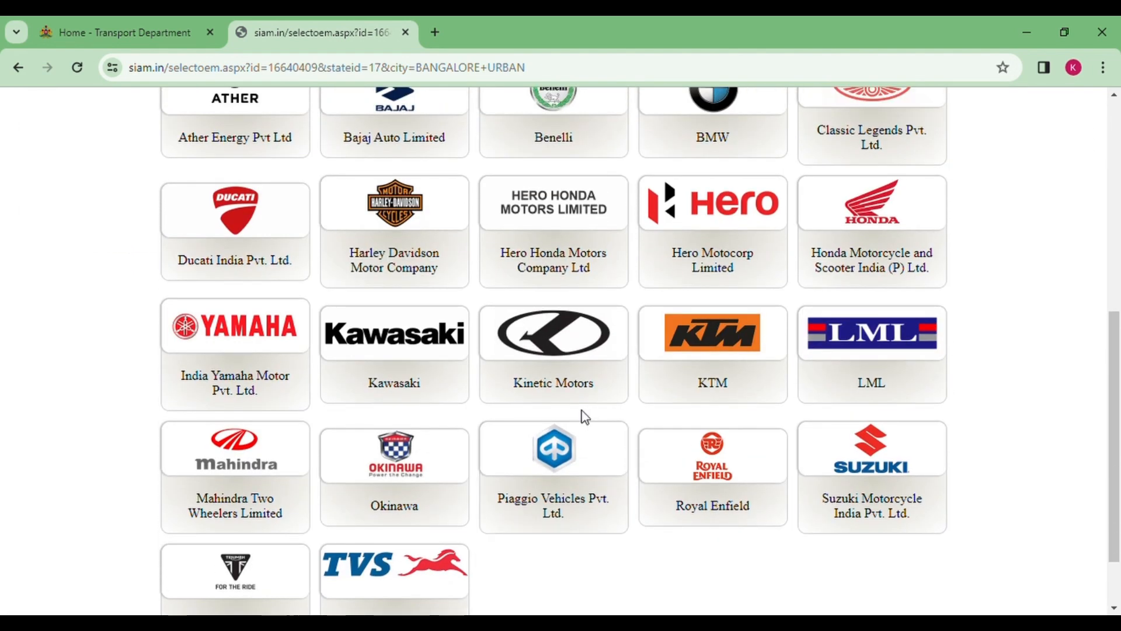
Start a Honda HSRP order with KARNATAKA as registration state and Home Fitment as location
{"action": "left_click", "coordinate": [841, 236]}
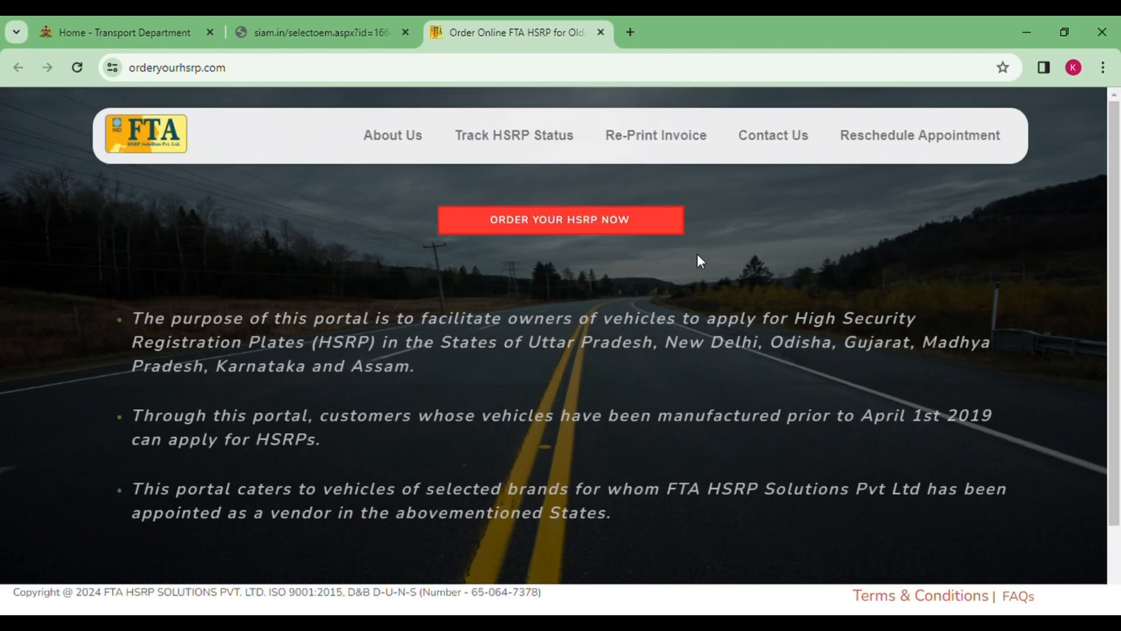
{"action": "left_click", "coordinate": [567, 221]}
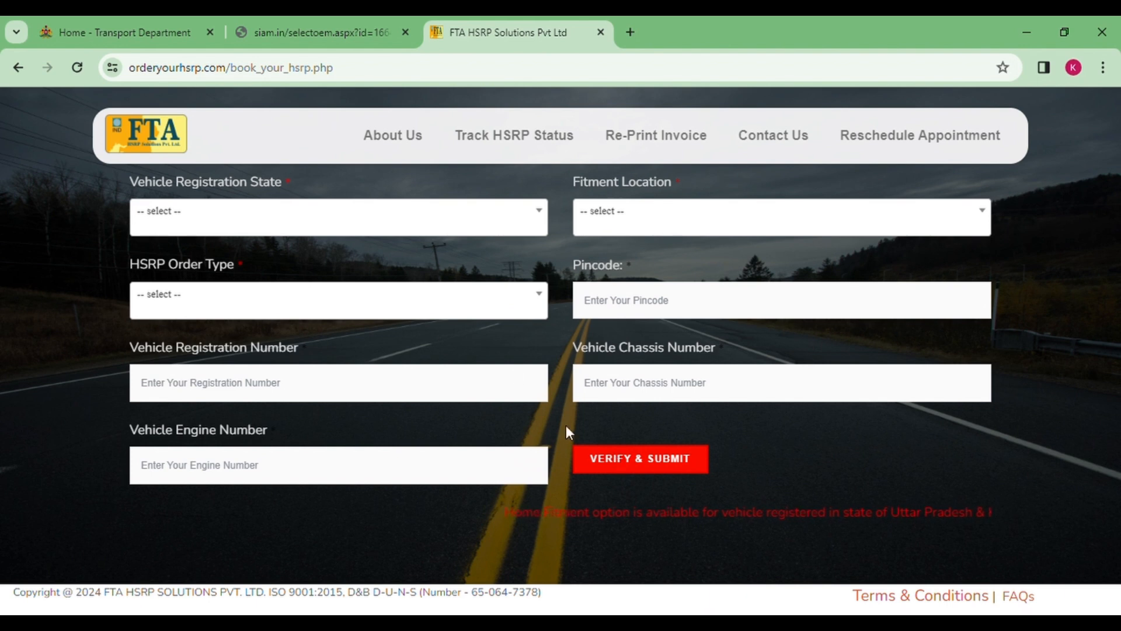
{"action": "left_click", "coordinate": [428, 226]}
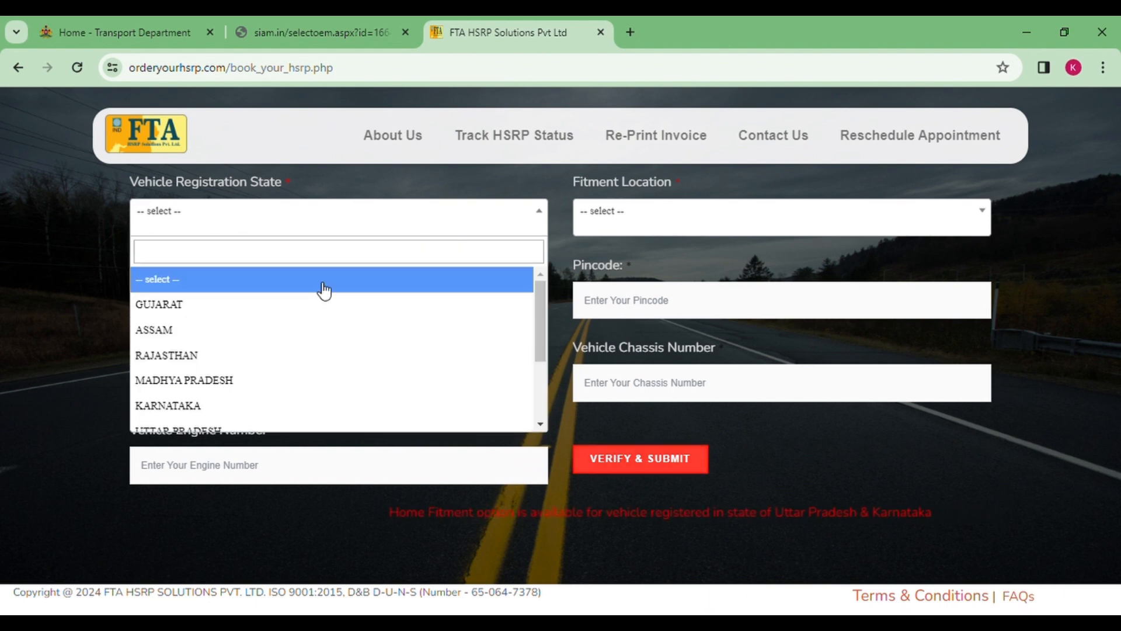
{"action": "scroll", "coordinate": [257, 351], "scroll_direction": "down", "scroll_amount": 2}
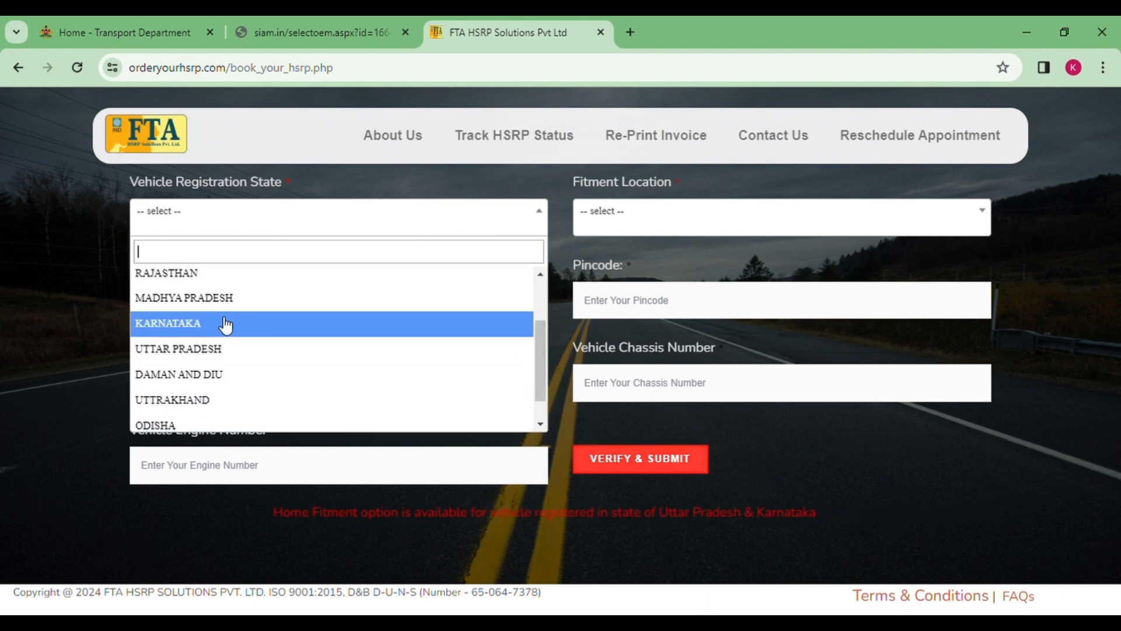
{"action": "left_click", "coordinate": [225, 324]}
{"action": "left_click", "coordinate": [693, 233]}
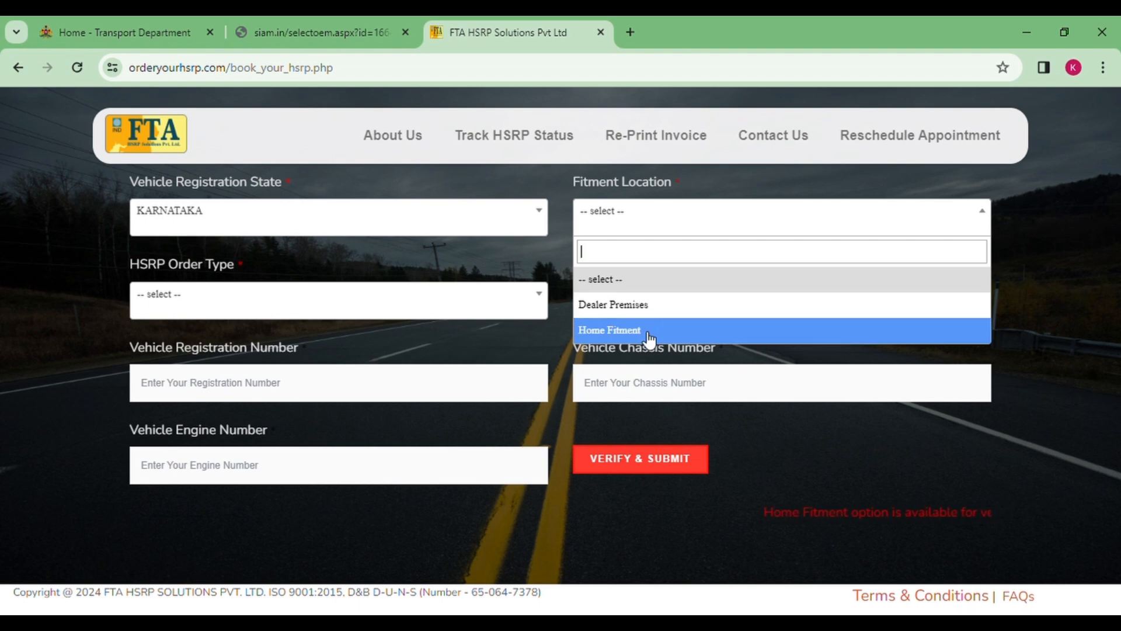
{"action": "left_click", "coordinate": [646, 331]}
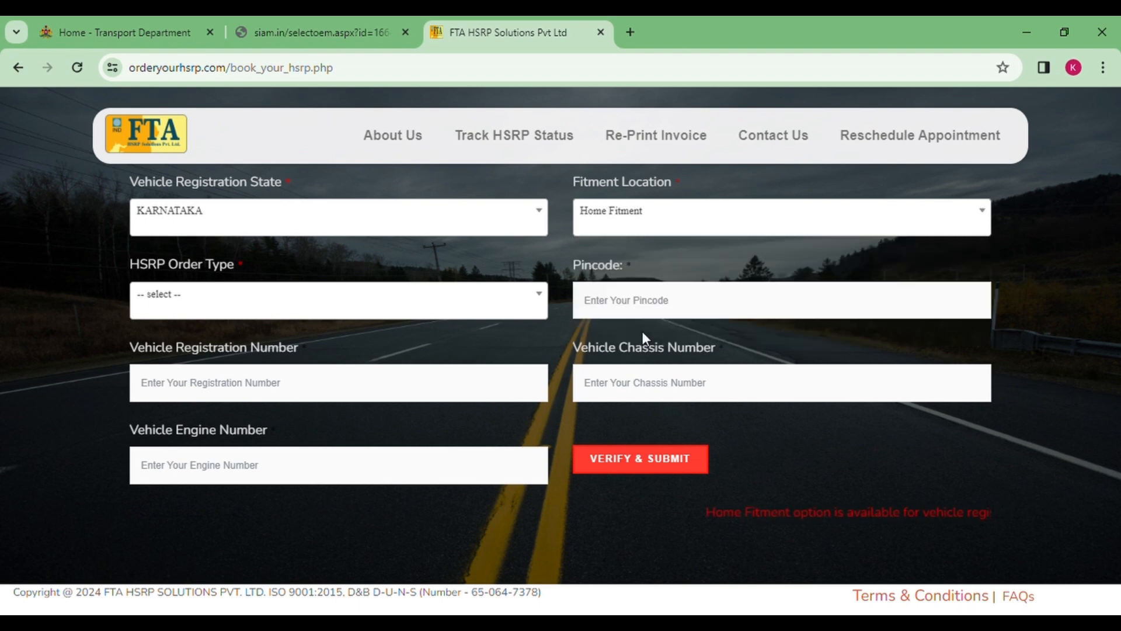
Show the HSRP Order Type options, such as OLD VEHICLE HSRP KIT and damage kits
{"action": "left_click", "coordinate": [458, 312]}
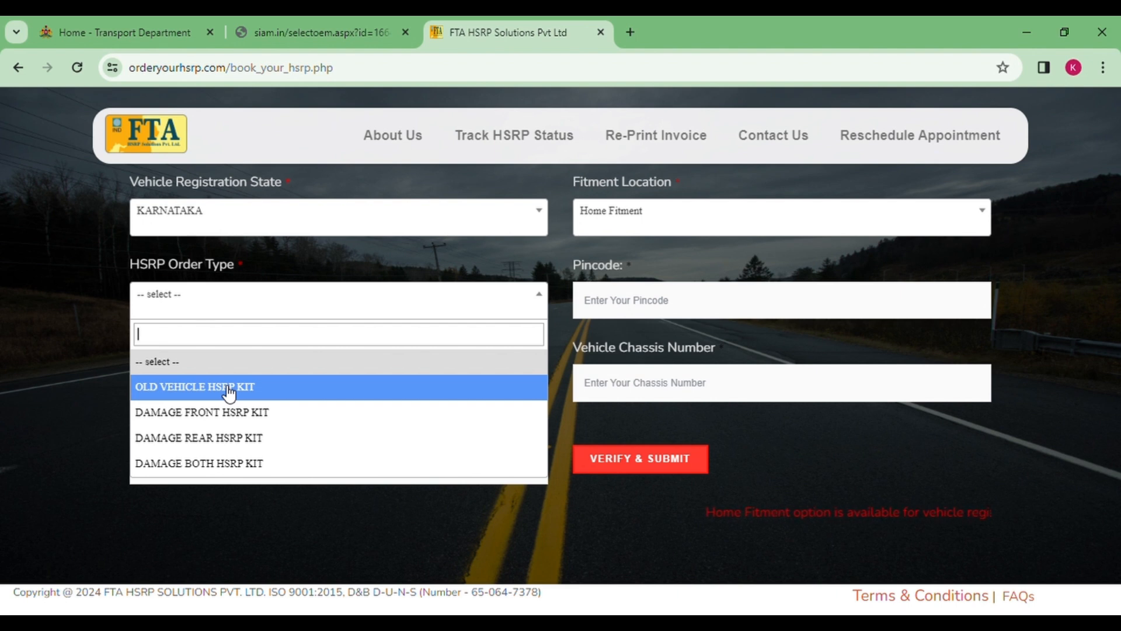
Choose OLD VEHICLE HSRP KIT, try a pincode, and dismiss the 'Pincode Not Available' alert
{"action": "left_click", "coordinate": [229, 393]}
{"action": "left_click", "coordinate": [646, 303]}
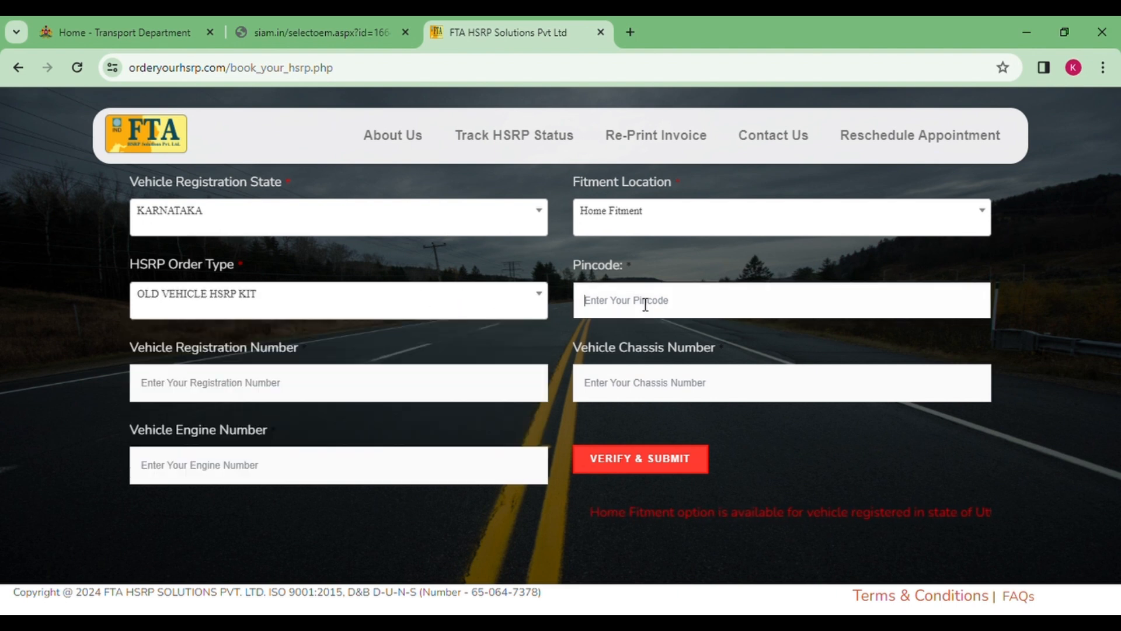
{"action": "type", "text": "123456"}
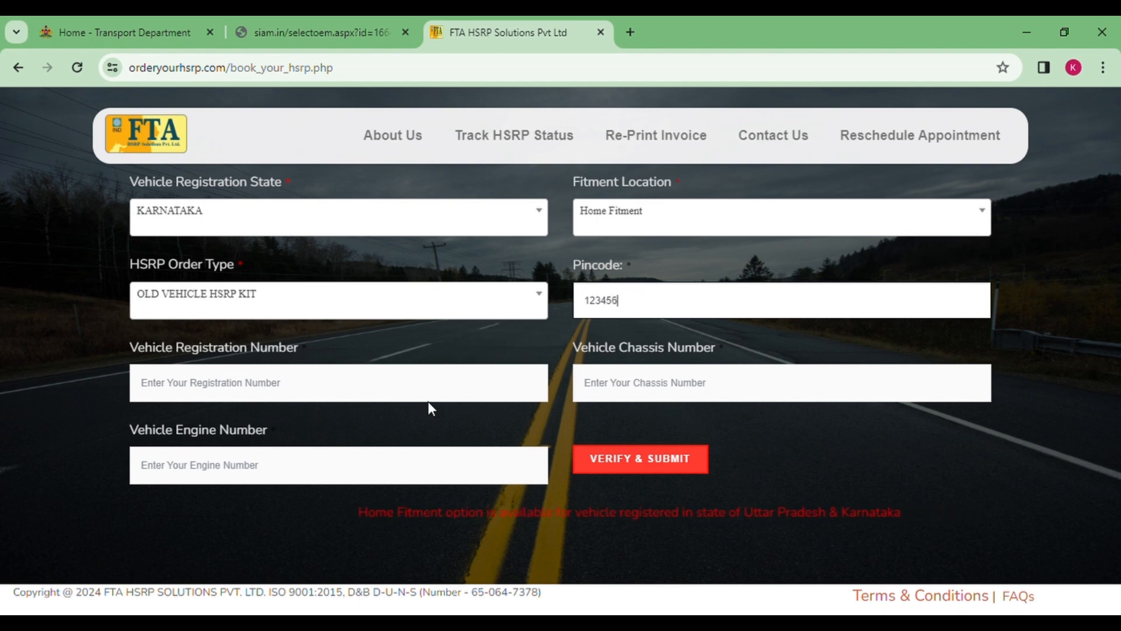
{"action": "left_click", "coordinate": [475, 373]}
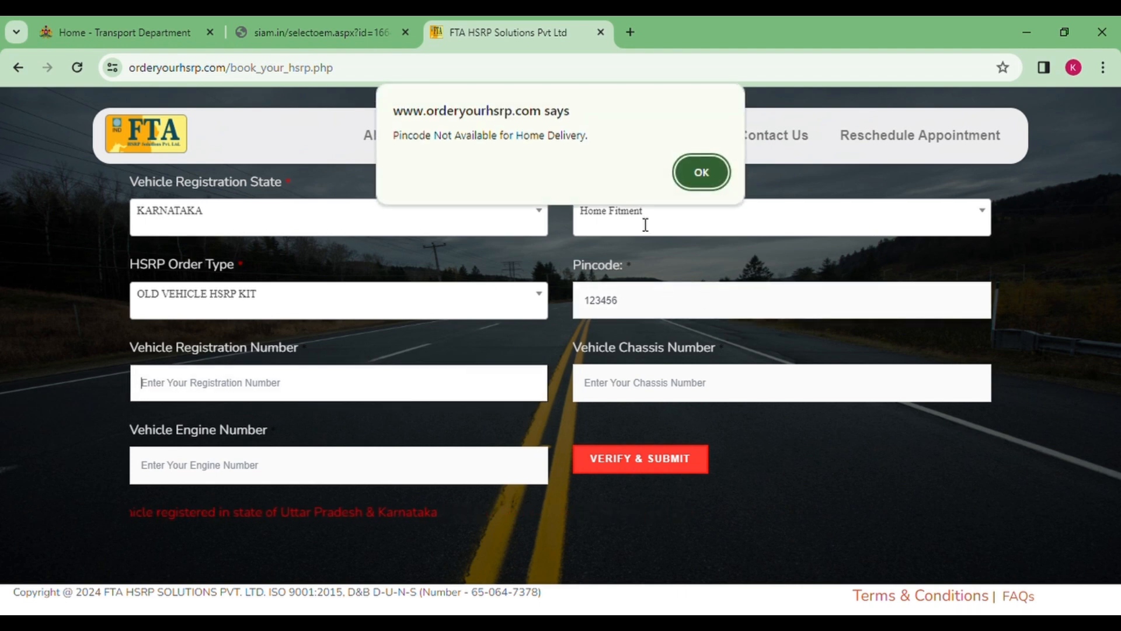
{"action": "left_click", "coordinate": [683, 172]}
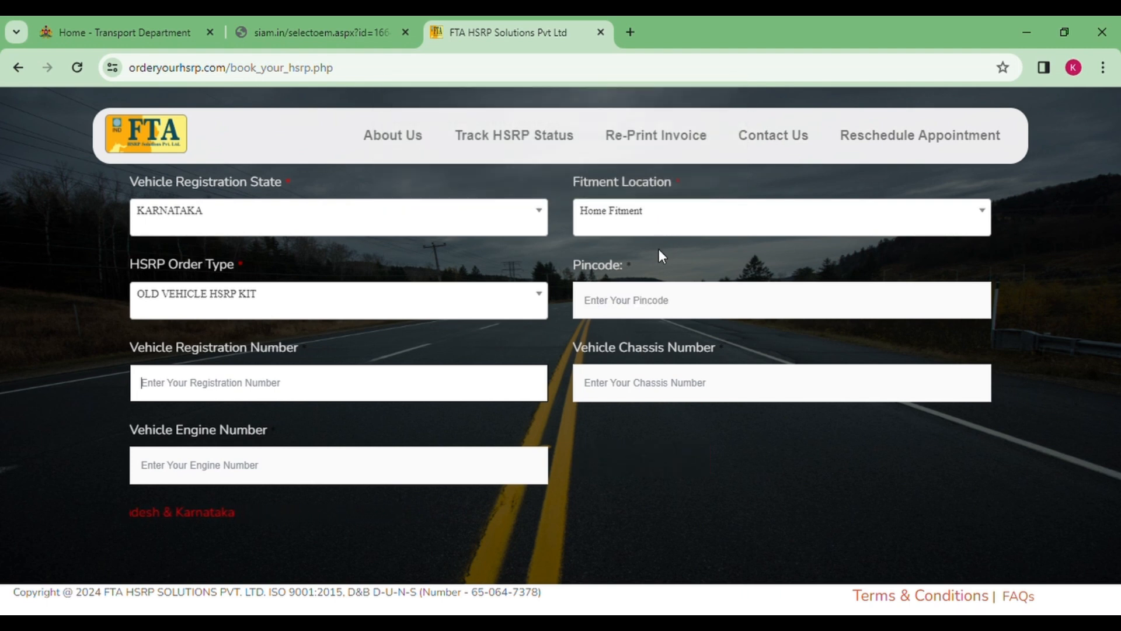
{"action": "left_click", "coordinate": [647, 311]}
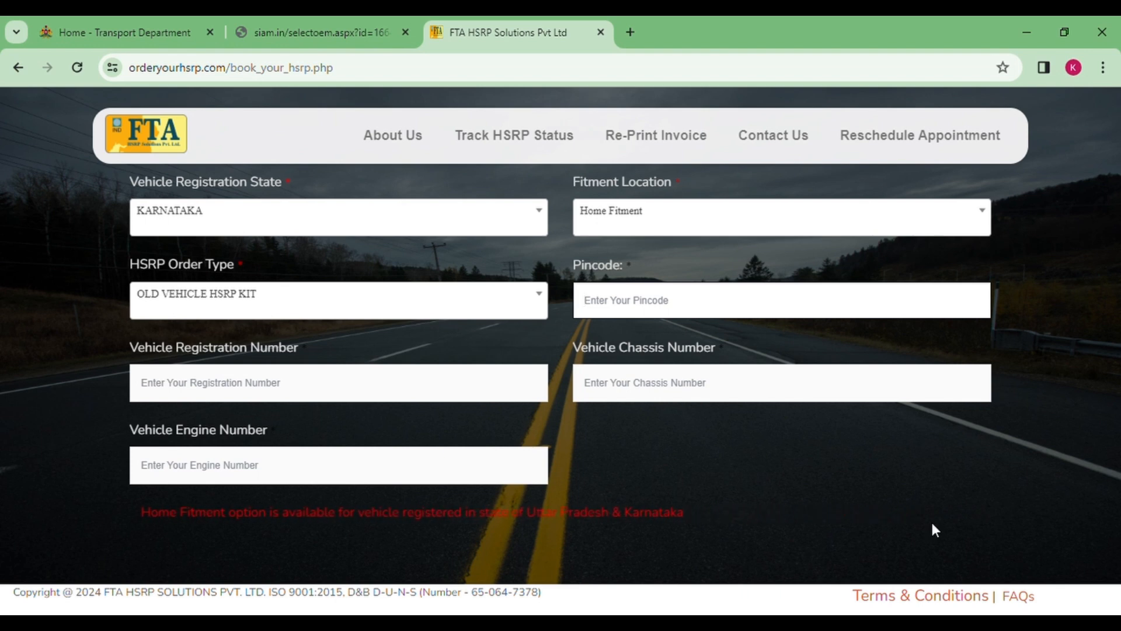
Keep KARNATAKA as the state, then enter a new pincode and the vehicle registration number
{"action": "left_click", "coordinate": [516, 210]}
{"action": "scroll", "coordinate": [430, 358], "scroll_direction": "down", "scroll_amount": 3}
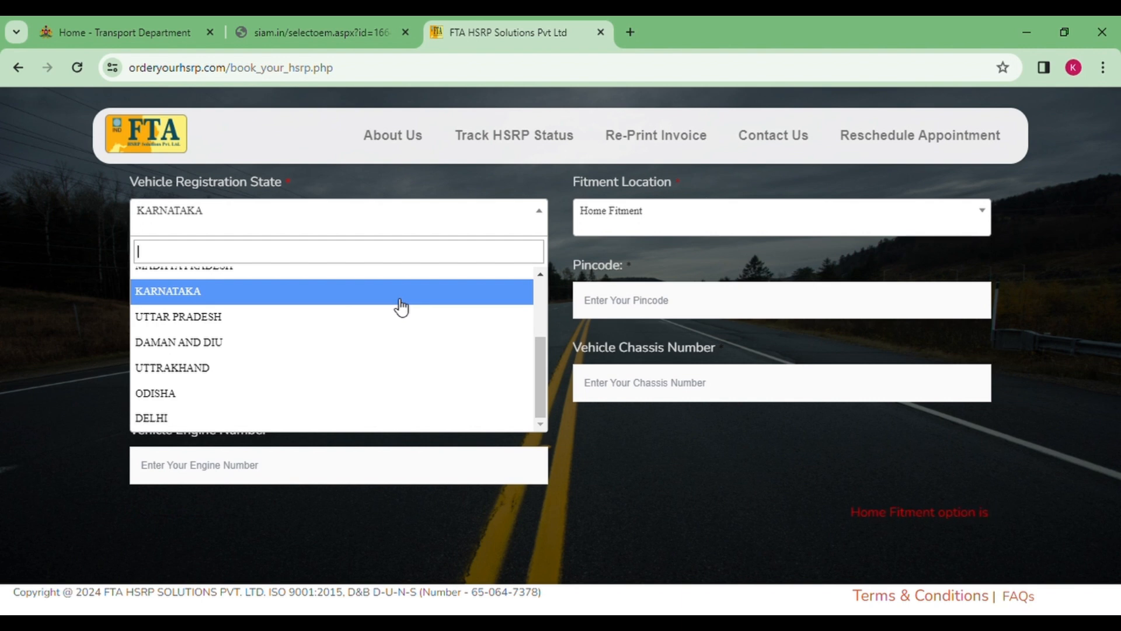
{"action": "left_click", "coordinate": [401, 292]}
{"action": "left_click", "coordinate": [624, 313]}
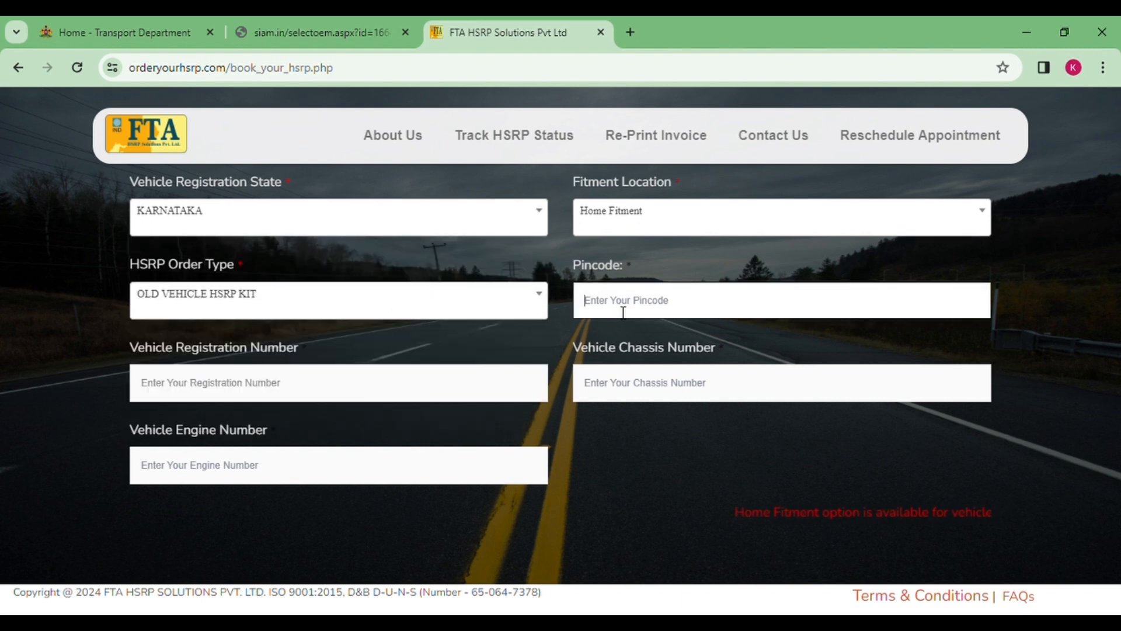
{"action": "type", "text": "560034"}
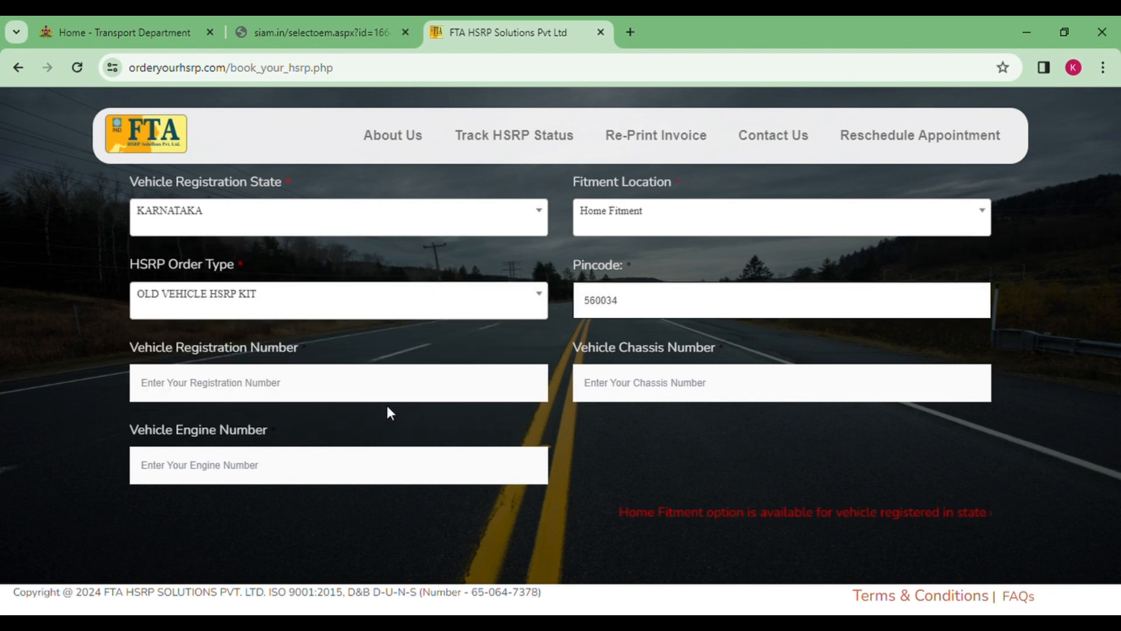
{"action": "left_click", "coordinate": [393, 402]}
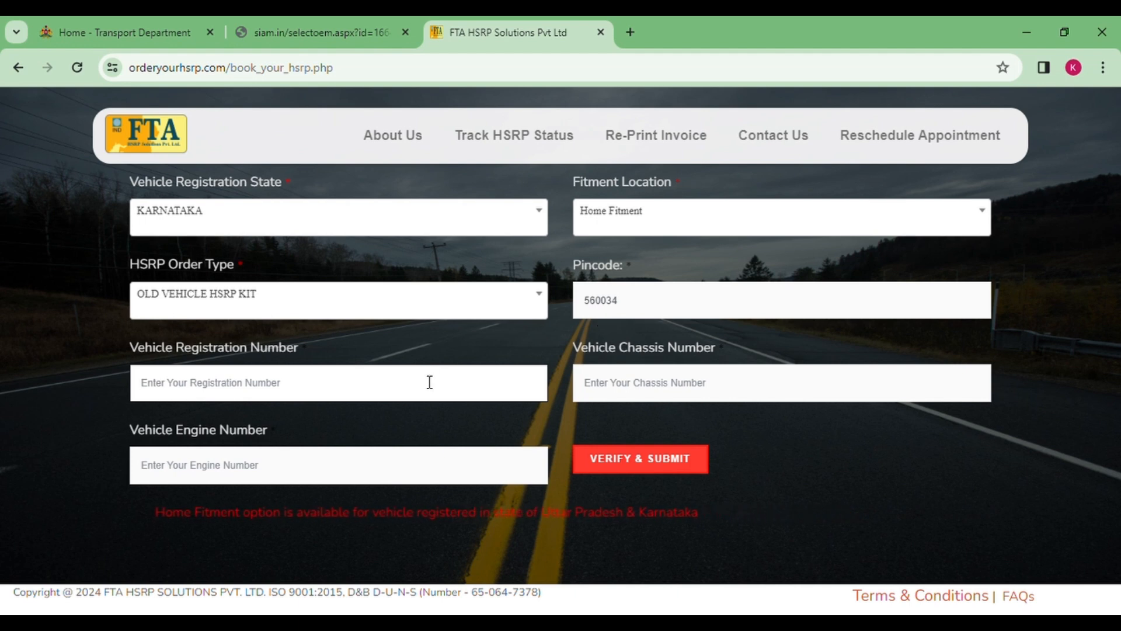
{"action": "type", "text": "KA01H"}
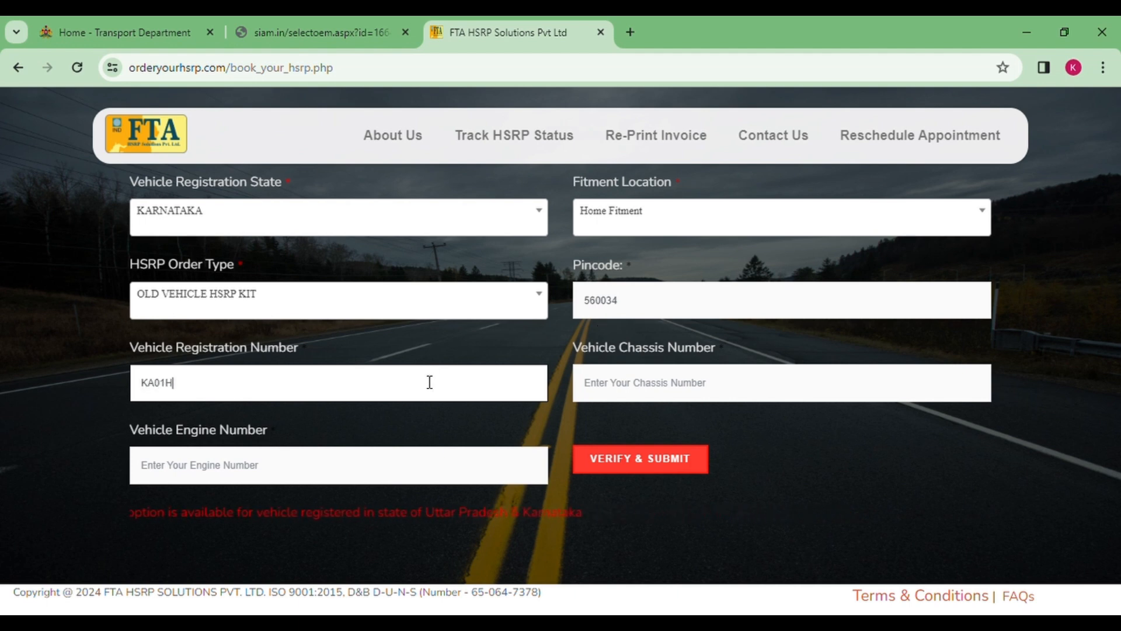
{"action": "type", "text": "Z4444"}
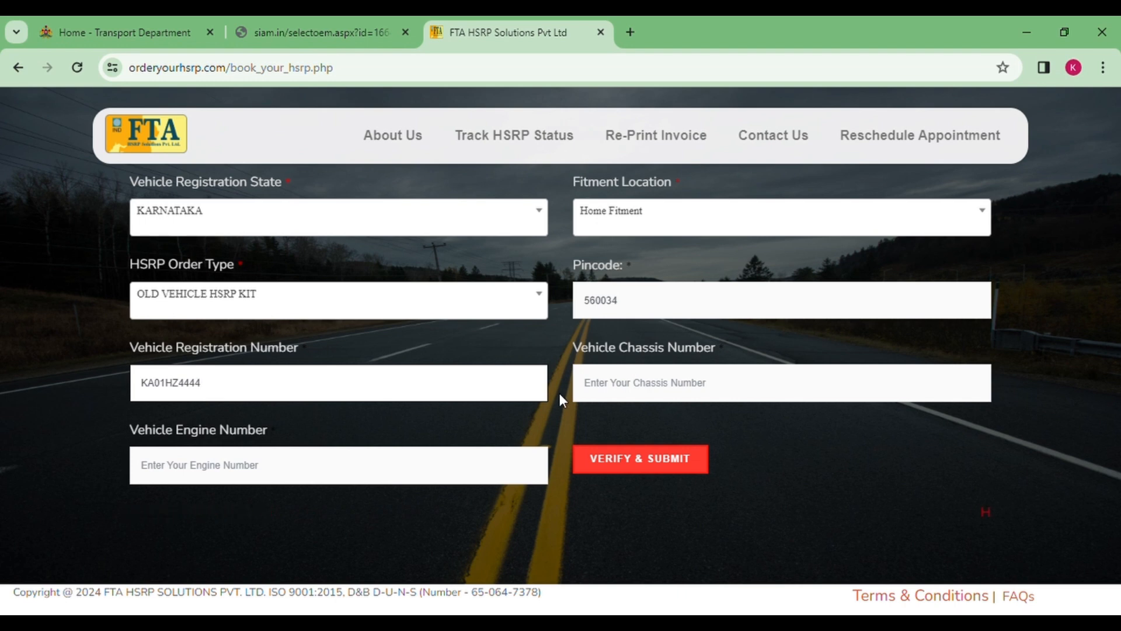
Fill in the vehicle's chassis number and engine number
{"action": "left_click", "coordinate": [613, 384]}
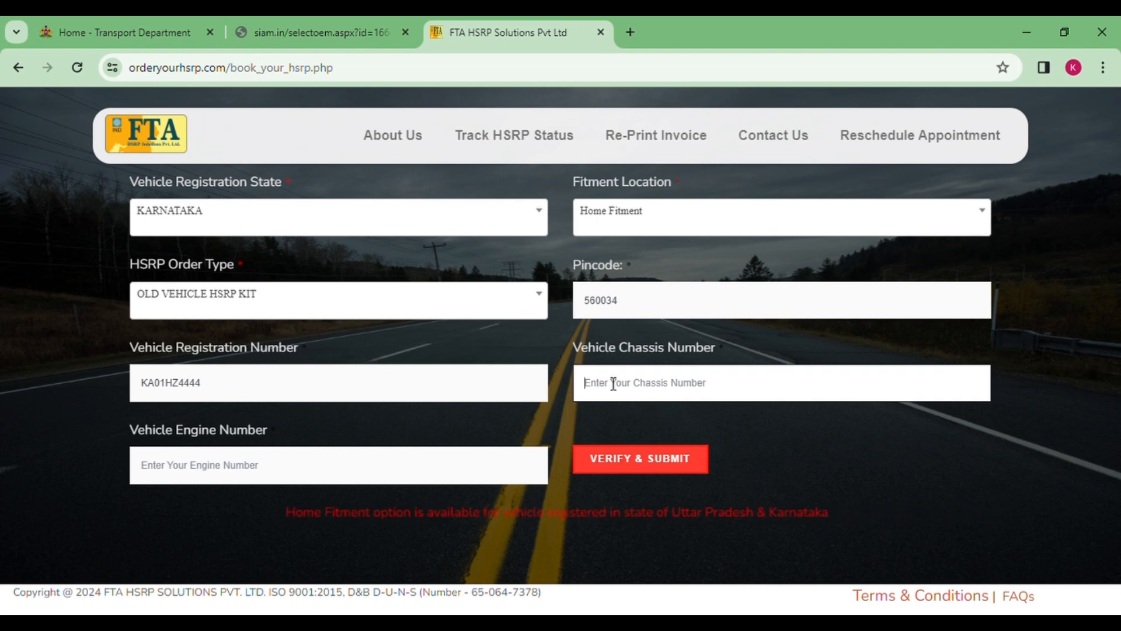
{"action": "left_click", "coordinate": [378, 472]}
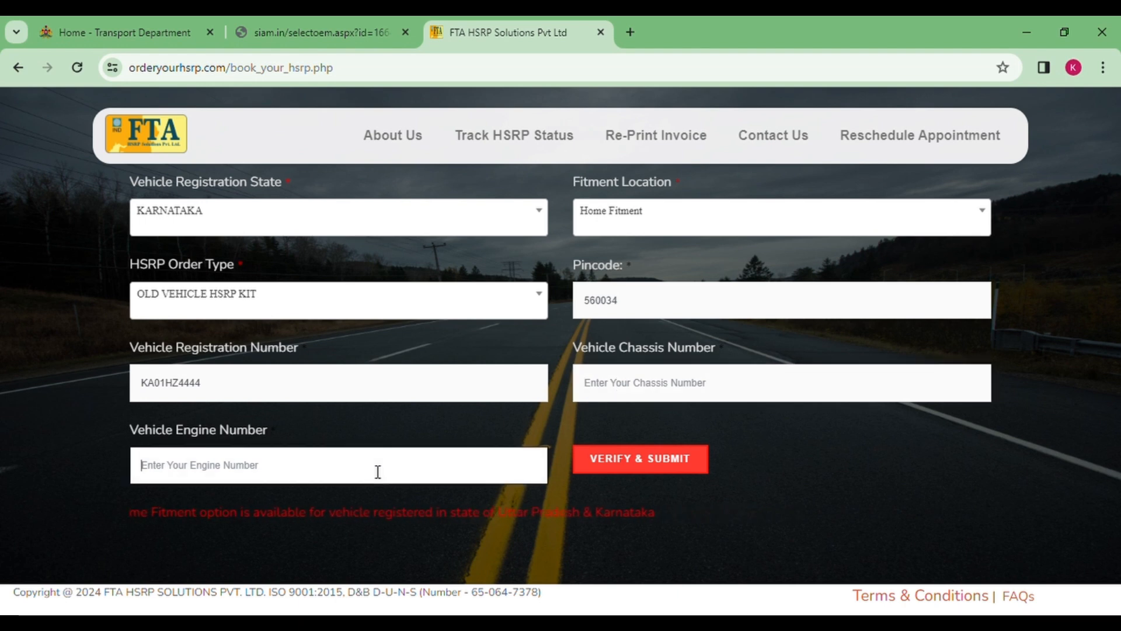
{"action": "left_click", "coordinate": [635, 376]}
{"action": "type", "text": "123456789"}
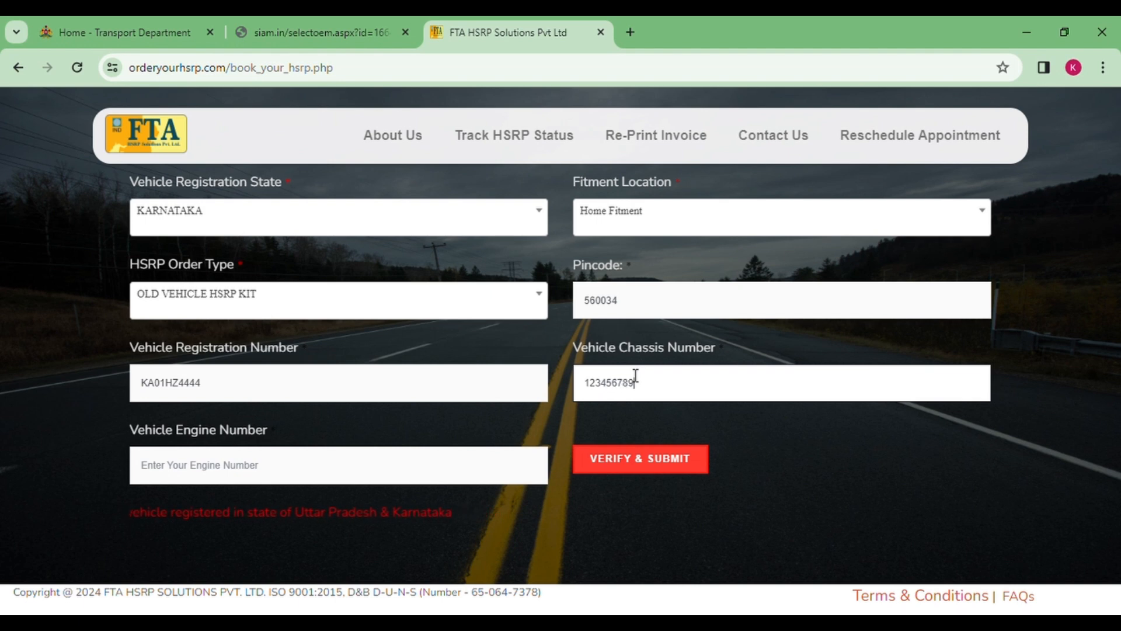
{"action": "left_click", "coordinate": [455, 470]}
{"action": "type", "text": "123456"}
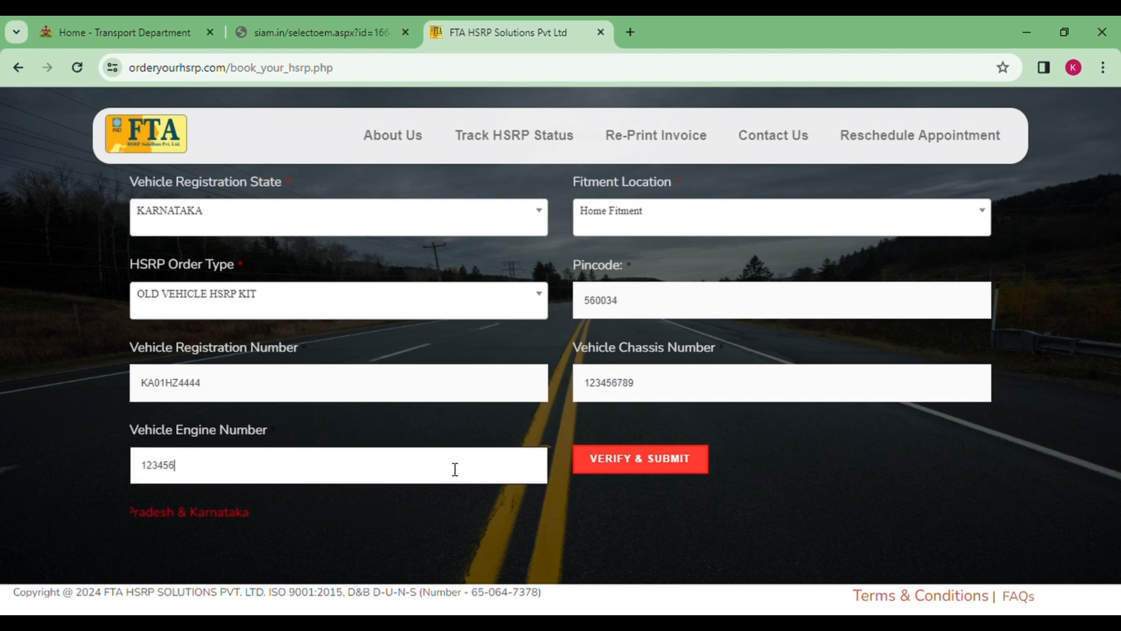
{"action": "type", "text": "789"}
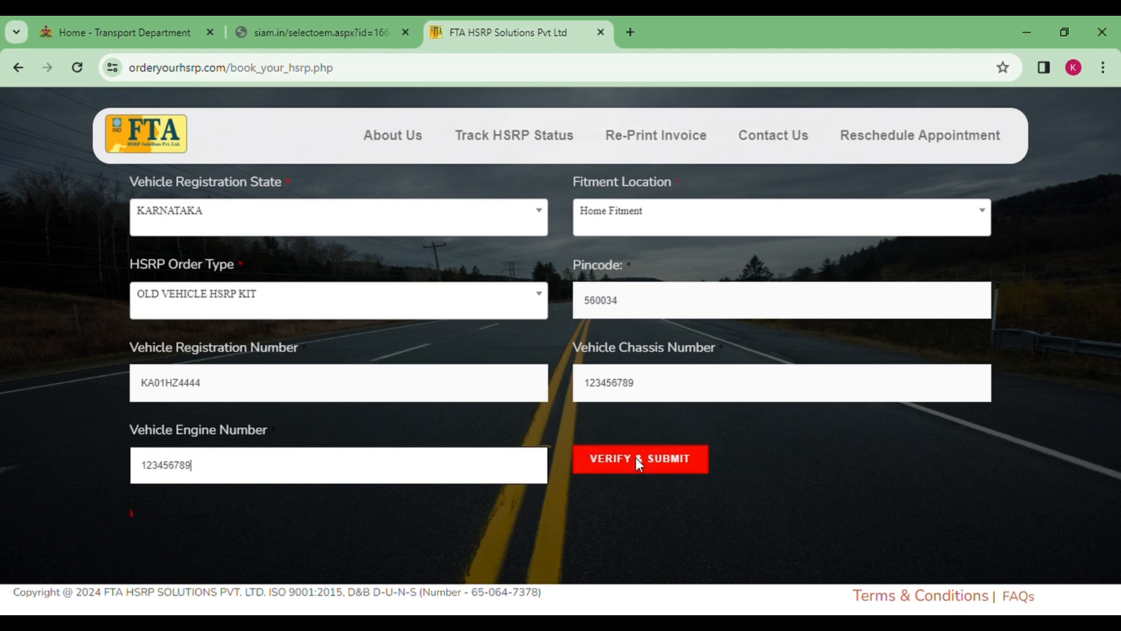
Submit the details for verification, then clear the chassis number after VAHAN's 'Vehicle Not Found' error
{"action": "left_click", "coordinate": [636, 458]}
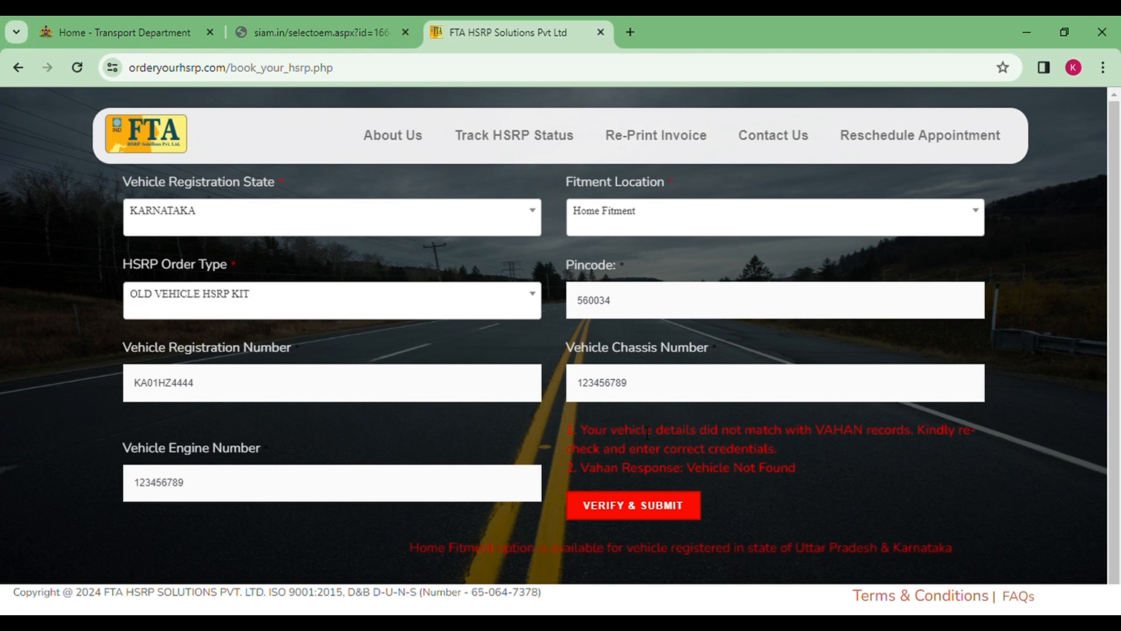
{"action": "double_click", "coordinate": [610, 395]}
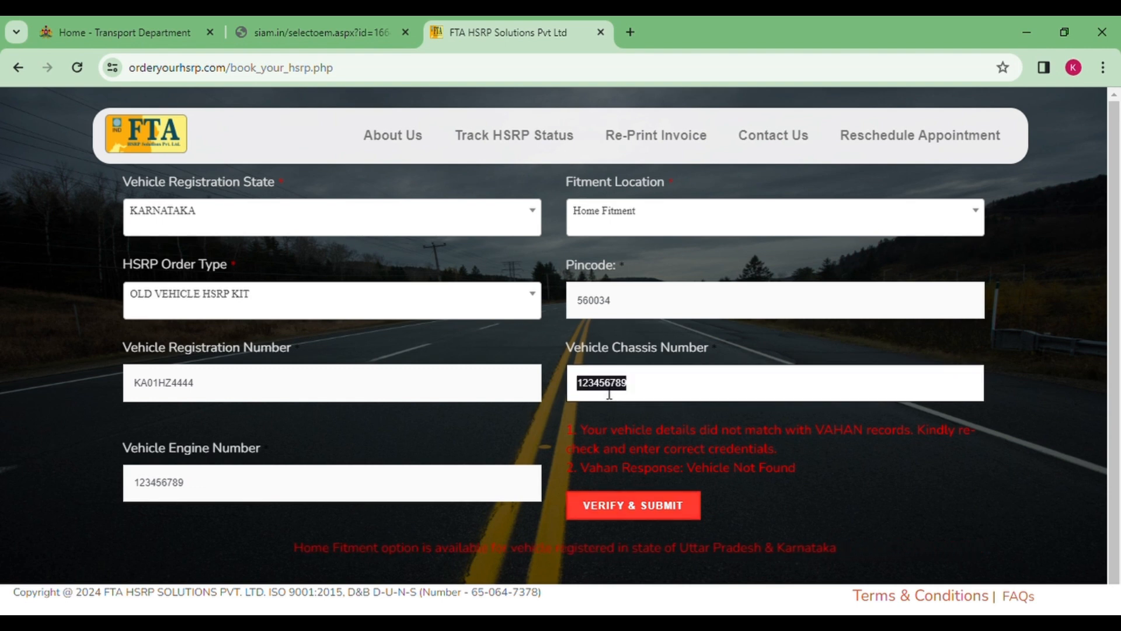
{"action": "key", "text": "BackSpace"}
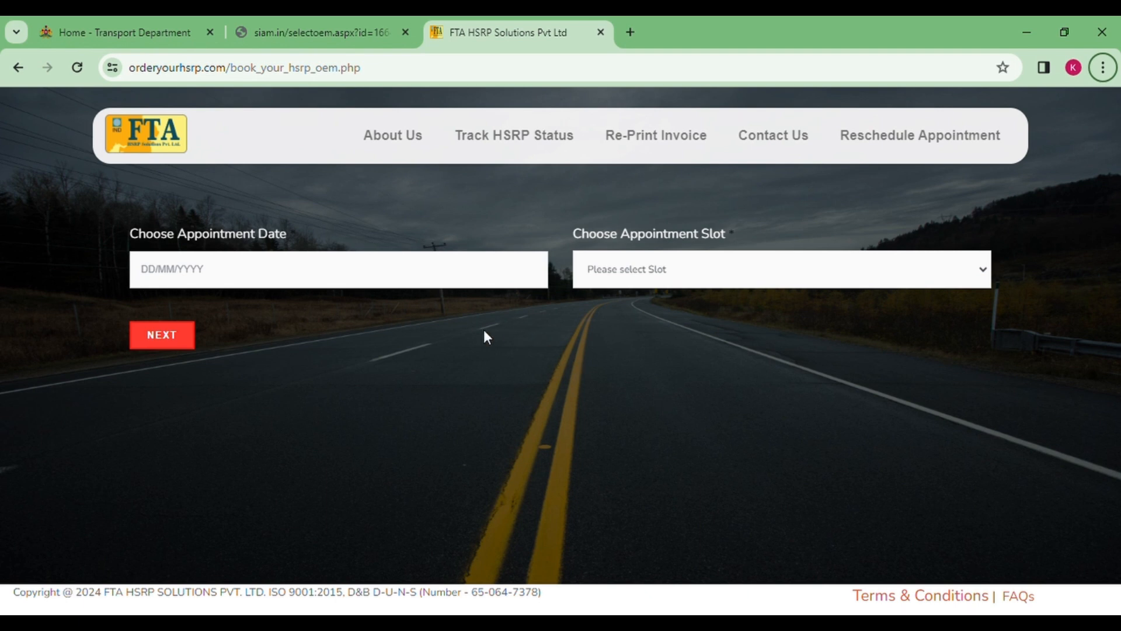
Set the appointment date to 18 January 2024 in the 08:00 AM-07:00 PM slot, then continue
{"action": "left_click", "coordinate": [358, 283]}
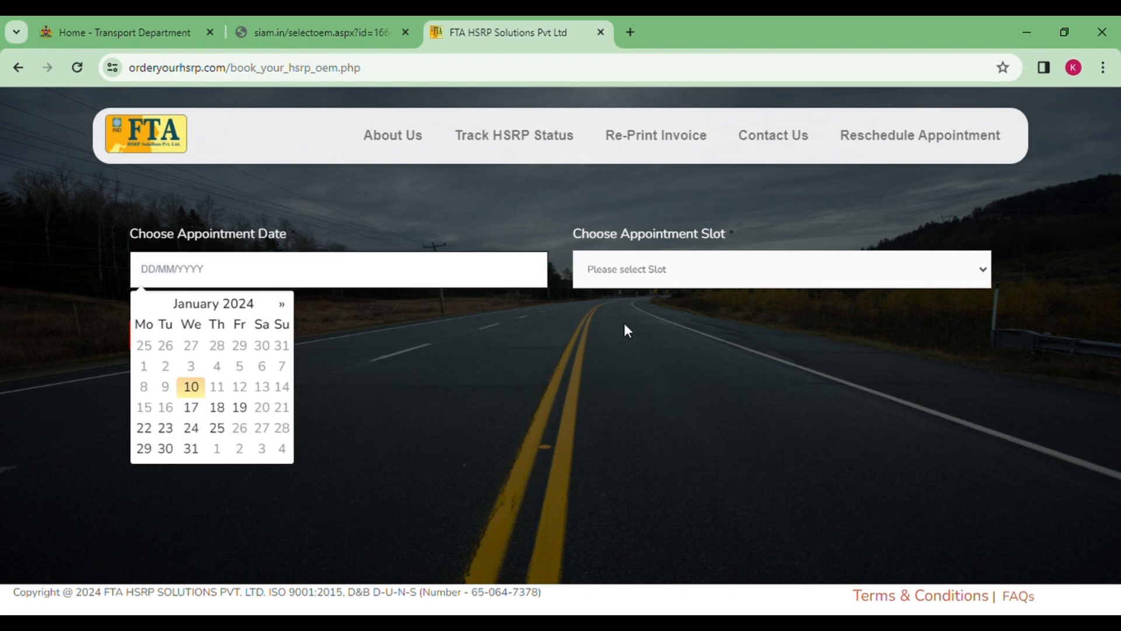
{"action": "left_click", "coordinate": [196, 409]}
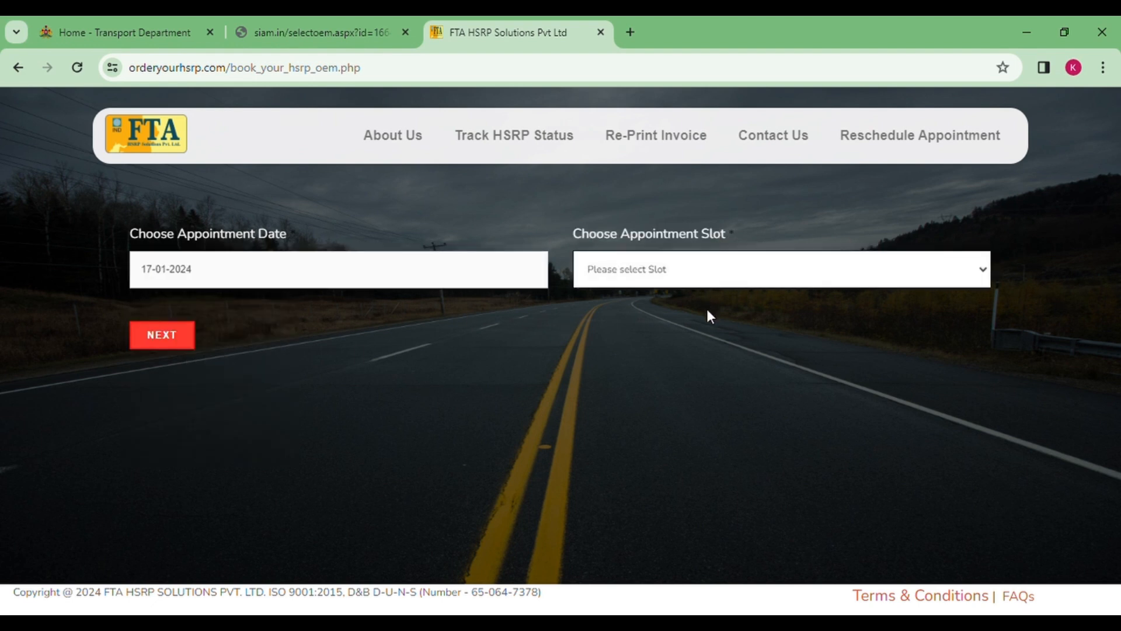
{"action": "left_click", "coordinate": [441, 278]}
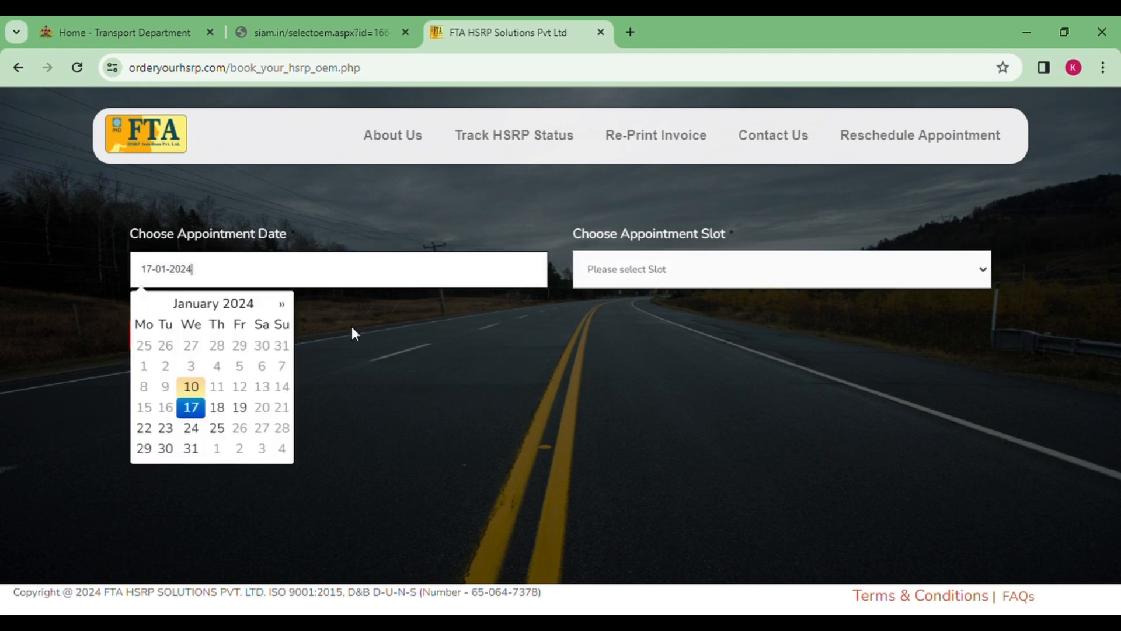
{"action": "left_click", "coordinate": [217, 408]}
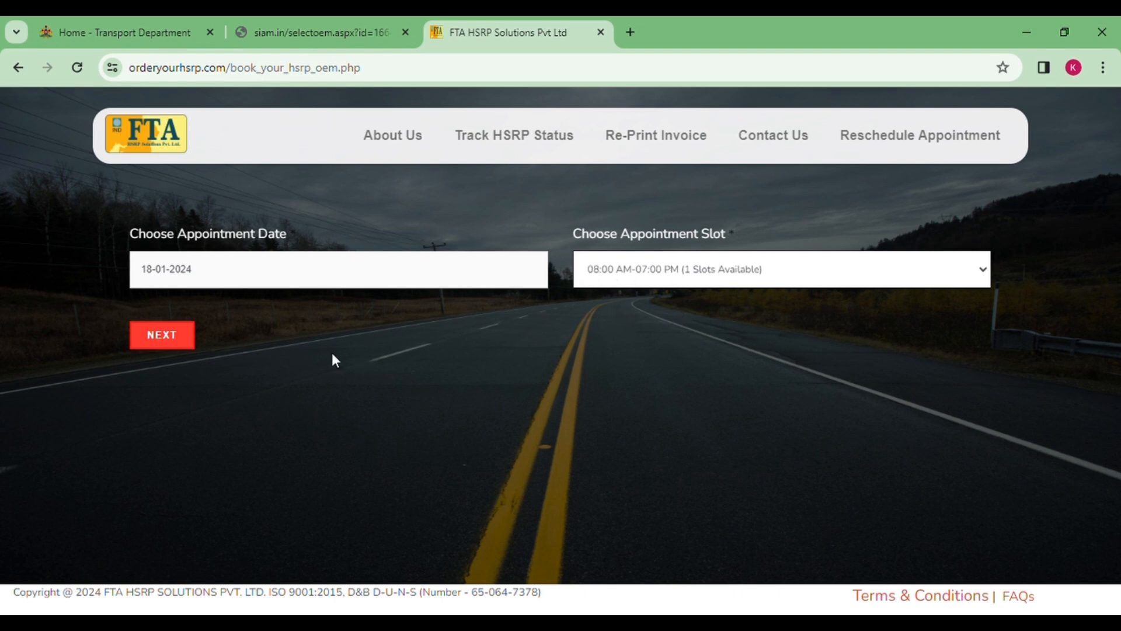
{"action": "left_click", "coordinate": [183, 339]}
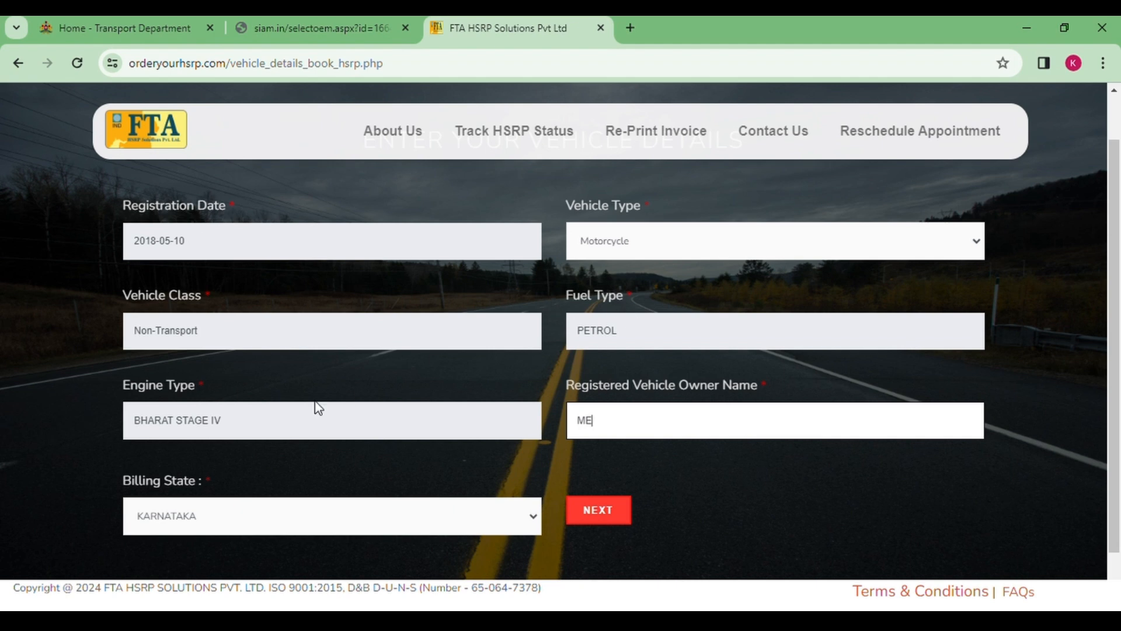
Review the pre-filled Motorcycle details and owner name, then confirm them with NEXT
{"action": "scroll", "coordinate": [490, 408], "scroll_direction": "down", "scroll_amount": 1}
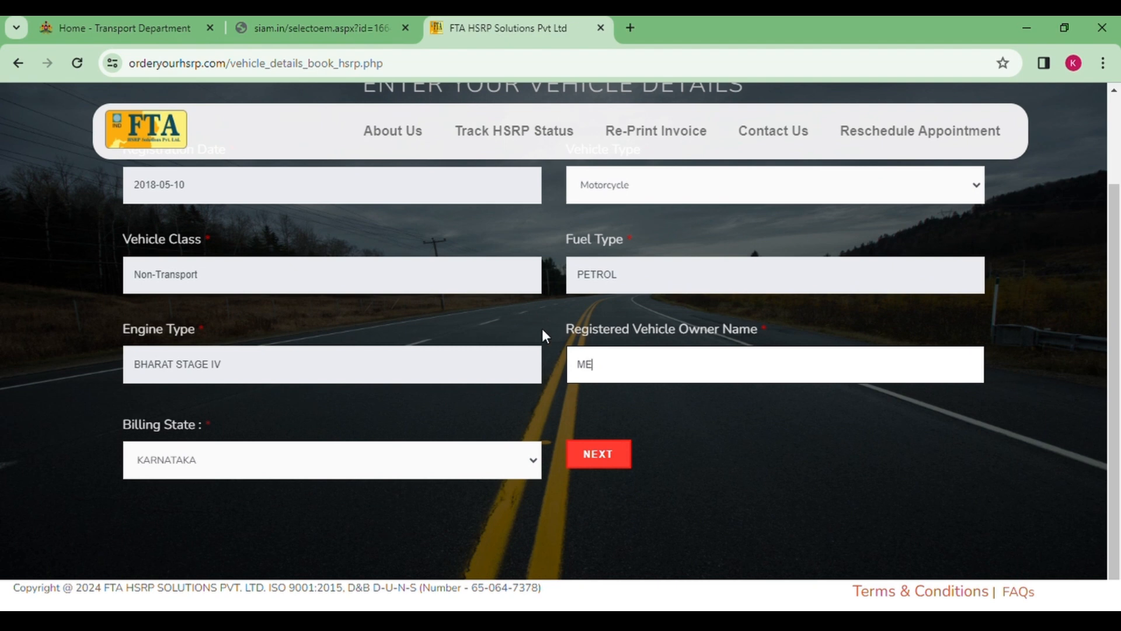
{"action": "scroll", "coordinate": [543, 330], "scroll_direction": "up", "scroll_amount": 1}
{"action": "left_click", "coordinate": [643, 267]}
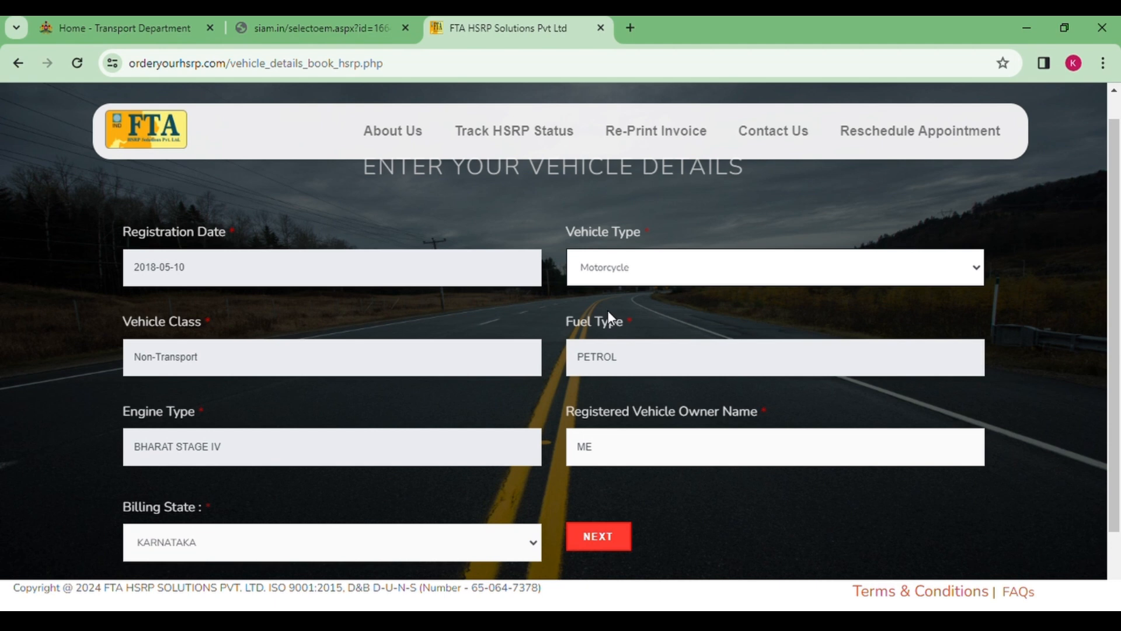
{"action": "left_click", "coordinate": [637, 457]}
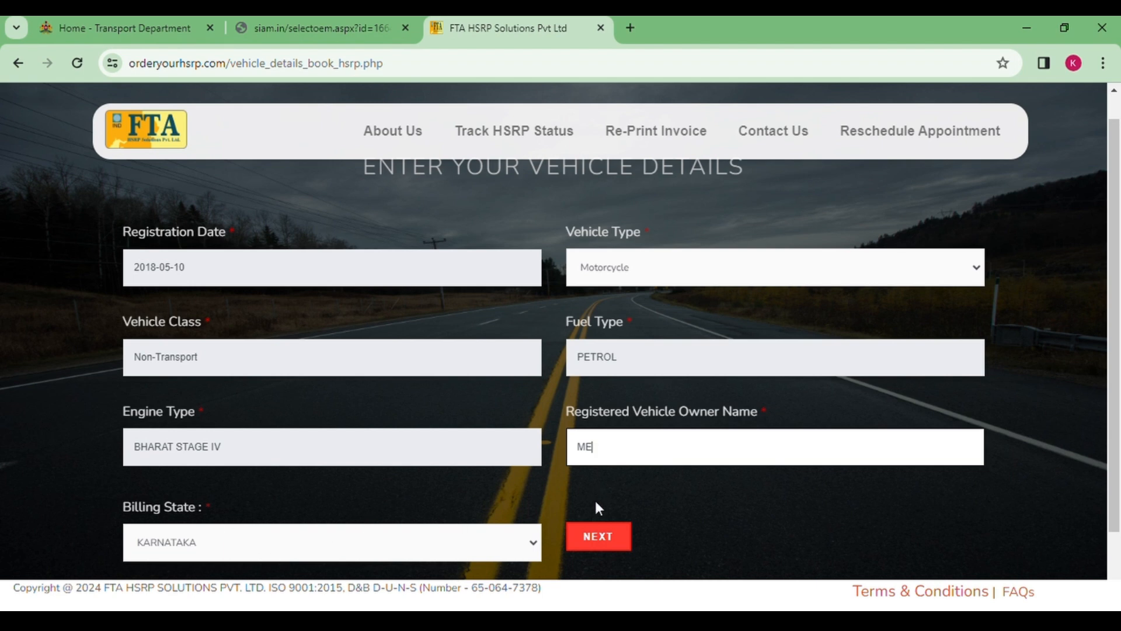
{"action": "left_click", "coordinate": [593, 538]}
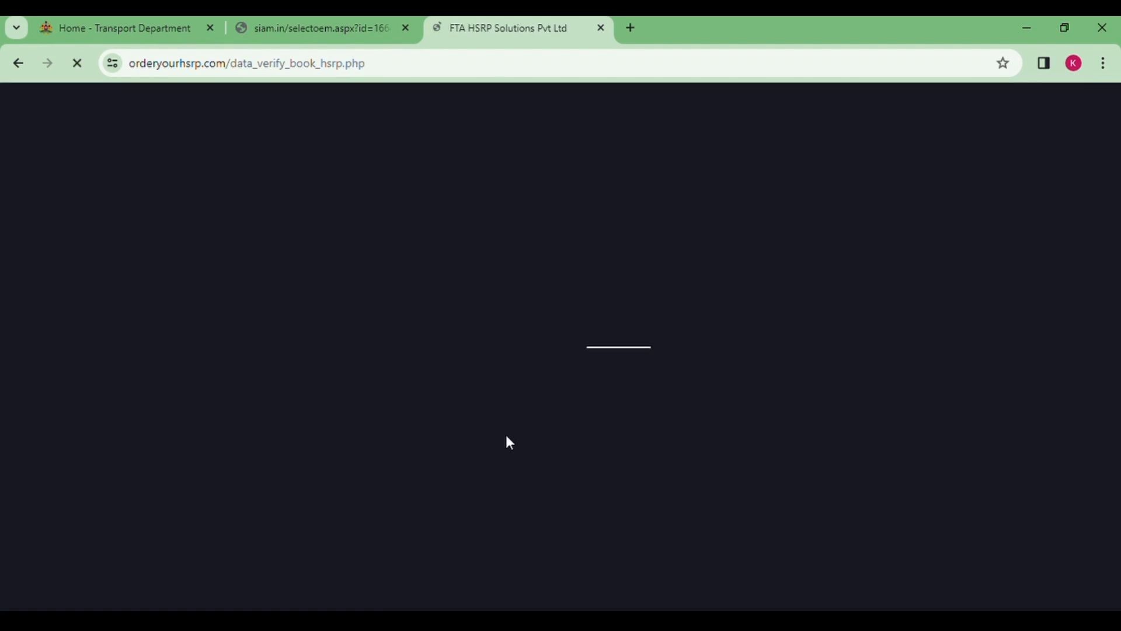